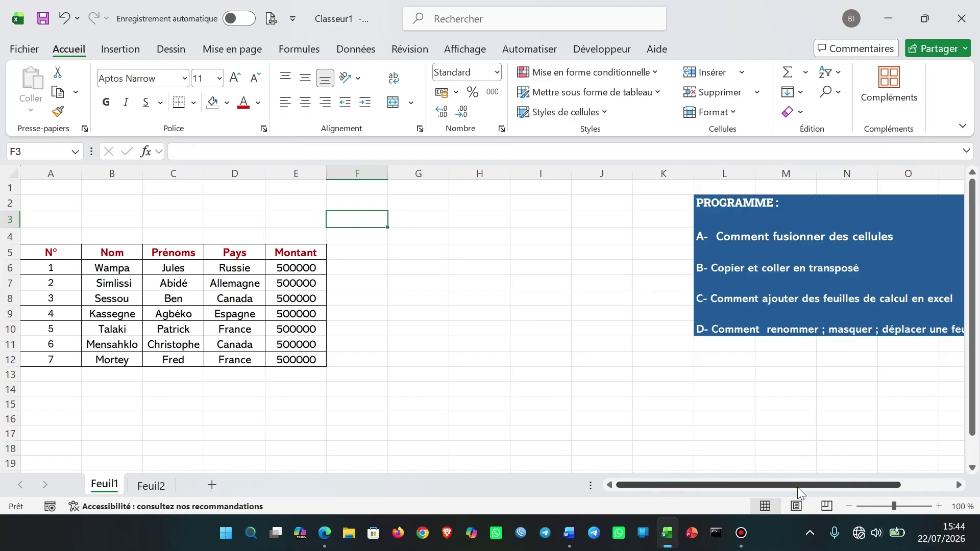
mouse_move(802, 486)
mouse_down()
mouse_move(890, 465)
mouse_move(783, 485)
mouse_up()
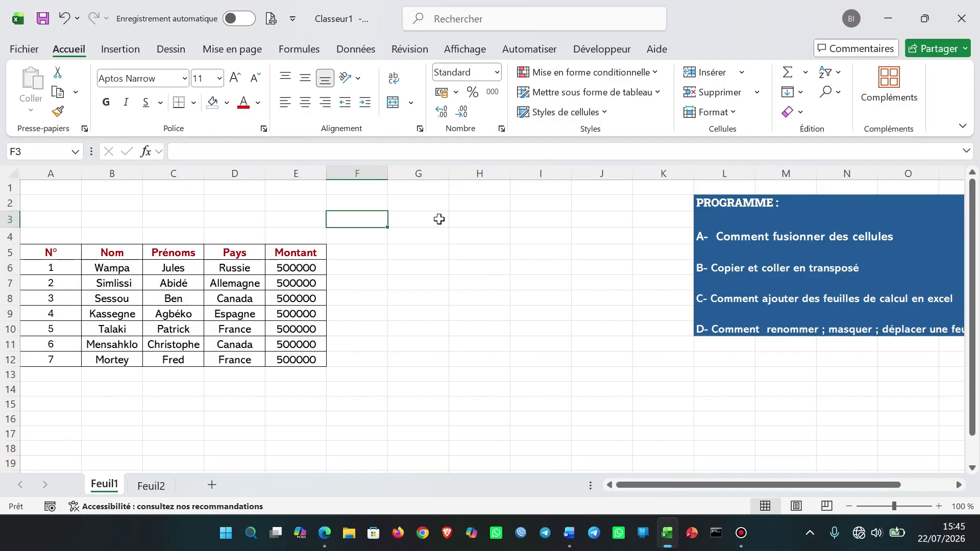
click(418, 222)
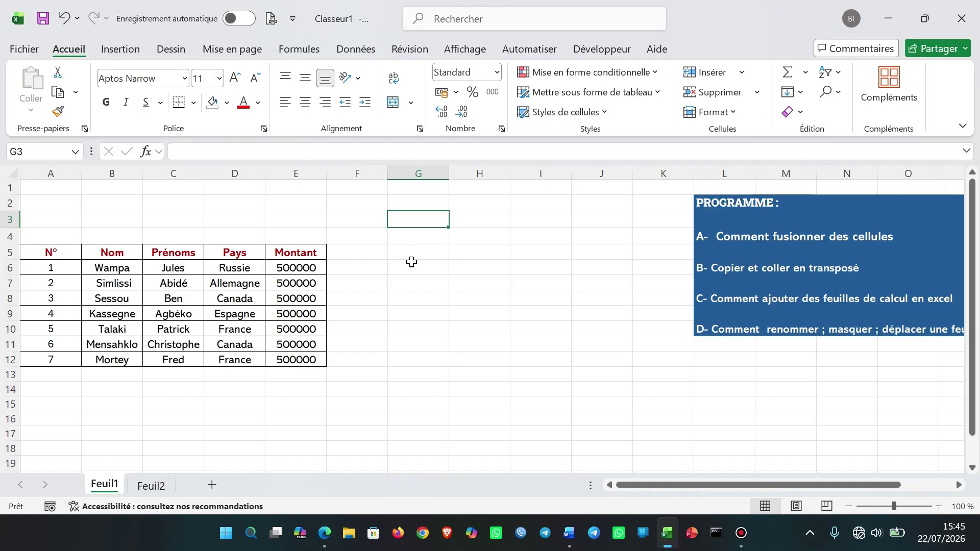
click(412, 262)
click(412, 288)
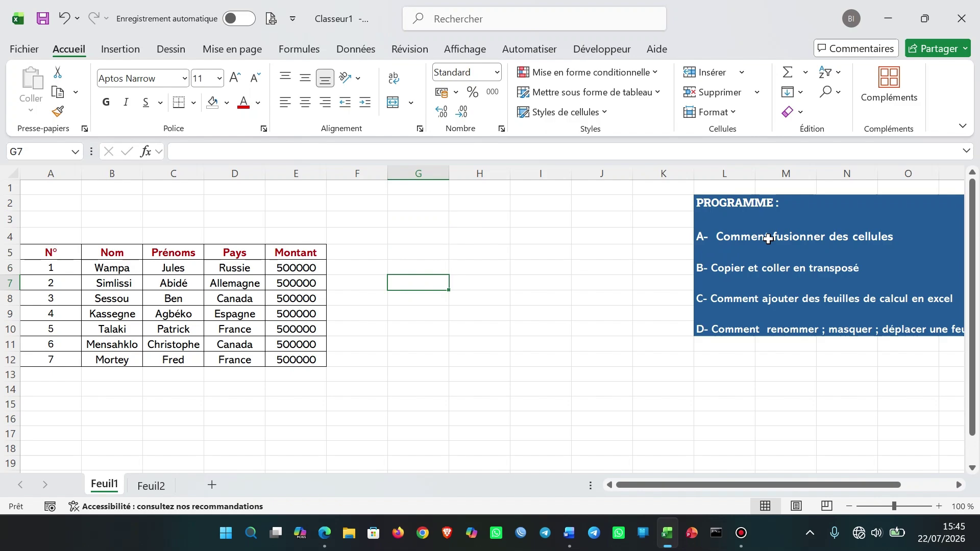
click(414, 222)
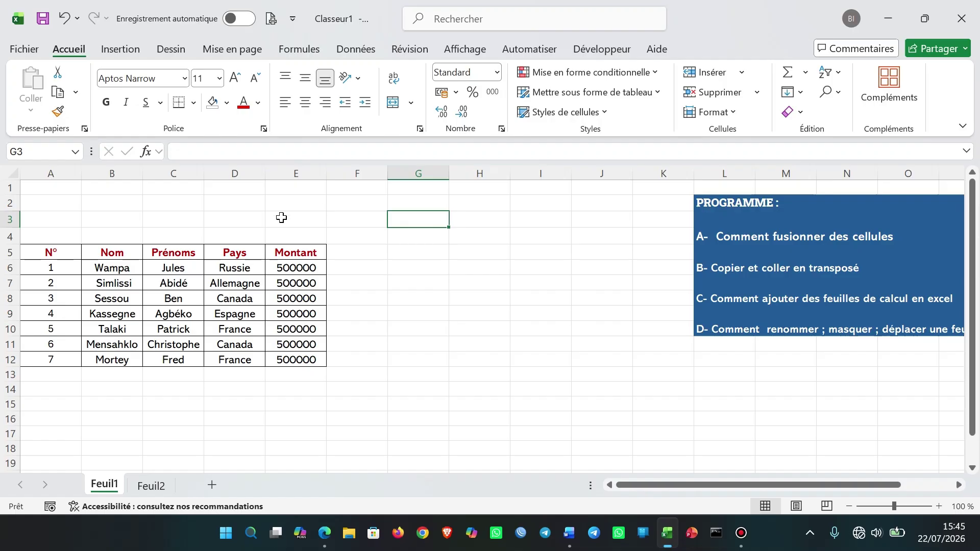
click(281, 217)
click(358, 219)
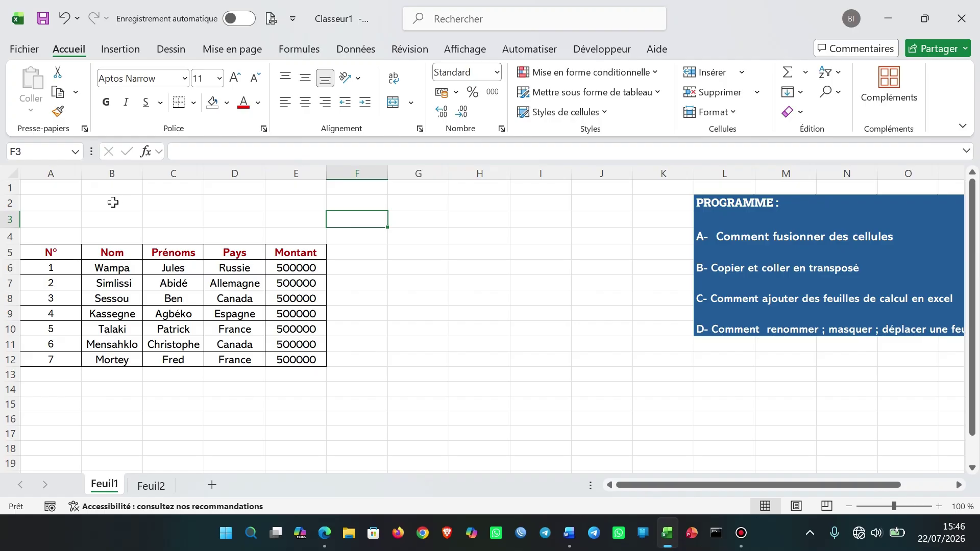
Step: Enter the text "Excel est un tableur" in cell B2
click(113, 203)
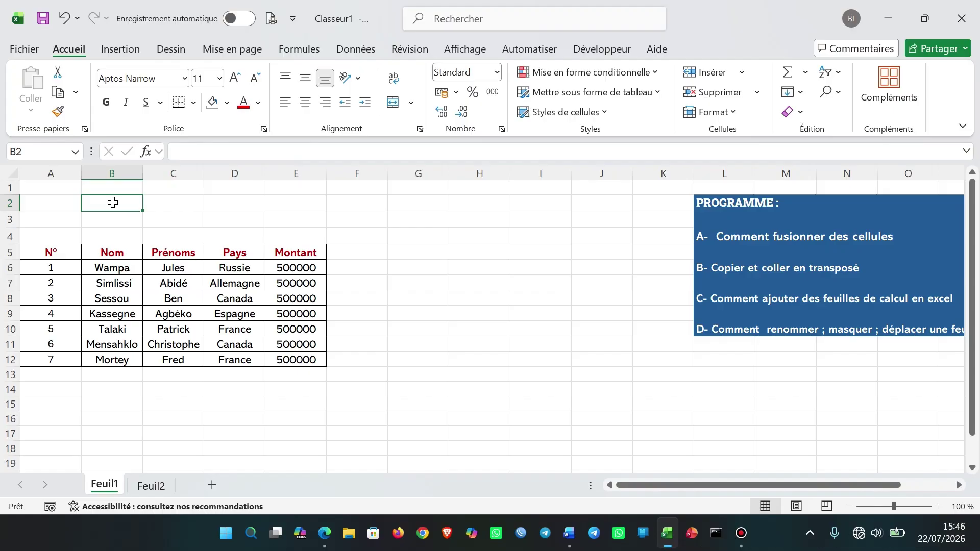
text(E)
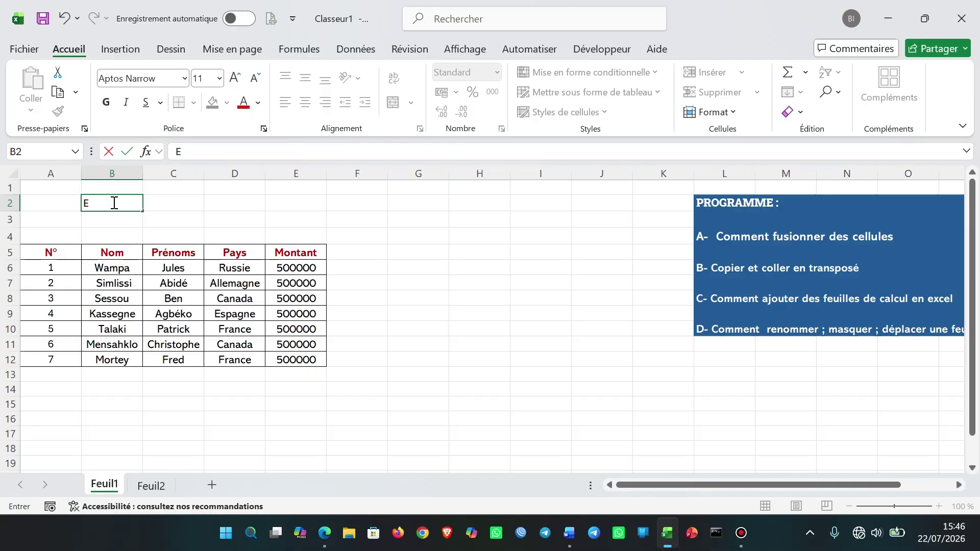
text(xcel est un t)
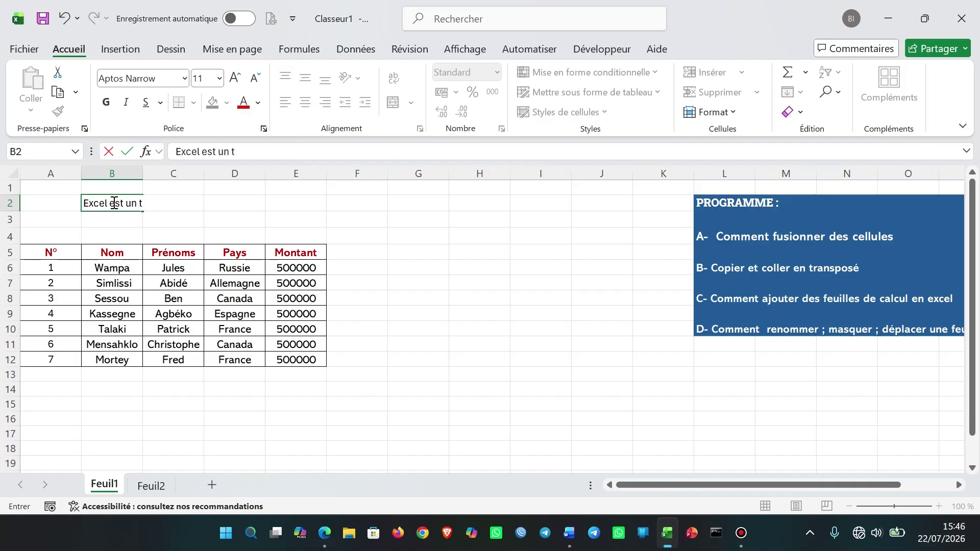
text(ableur)
key(Return)
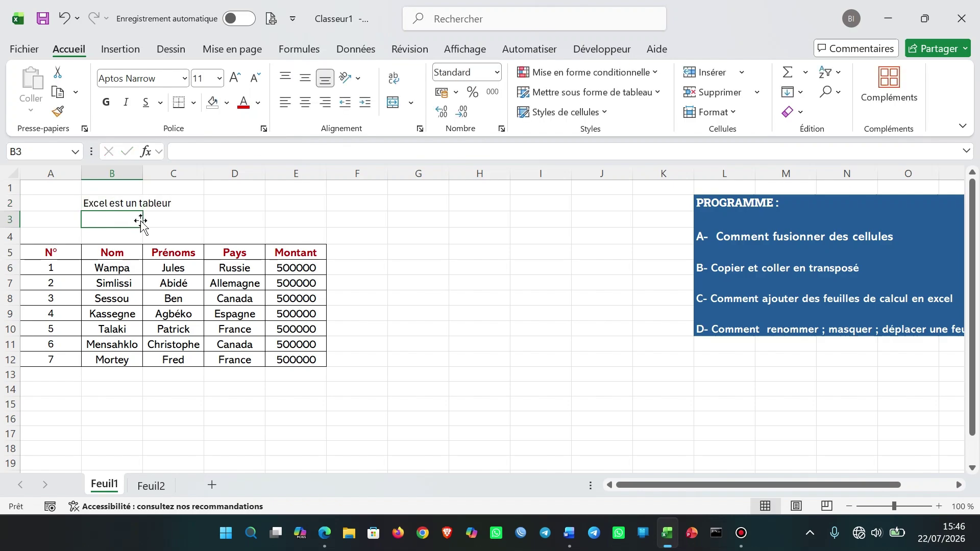
Step: Auto-fit column B to the text in B2 and undo the width change
click(119, 204)
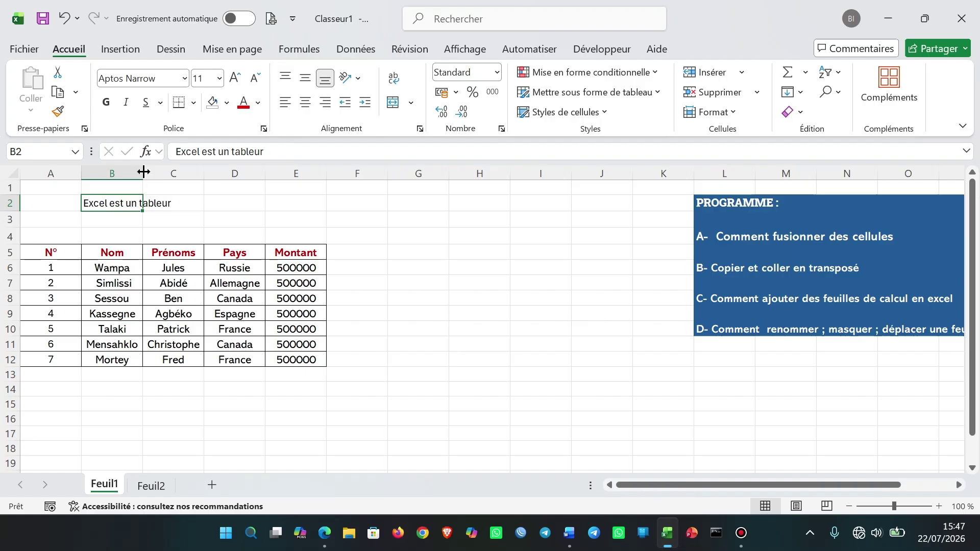
double_click(143, 172)
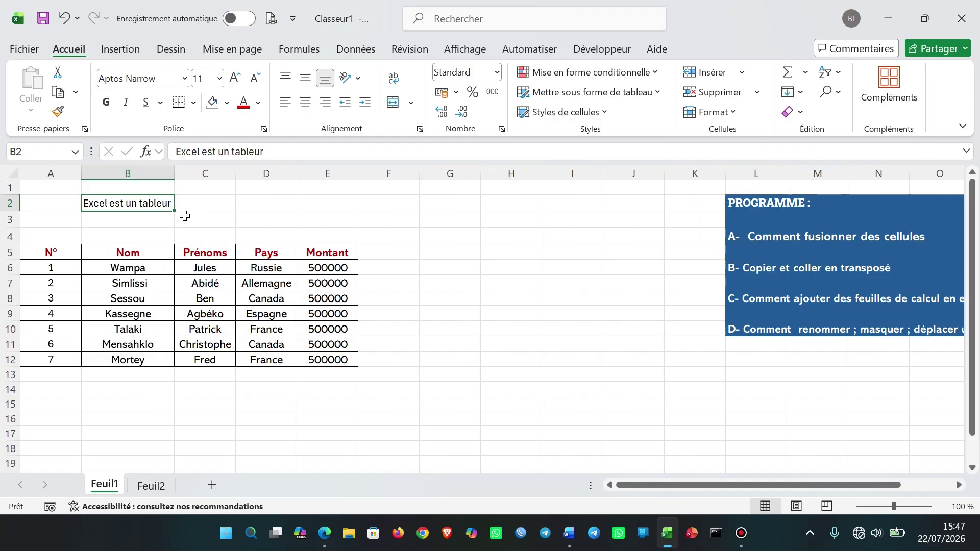
click(65, 19)
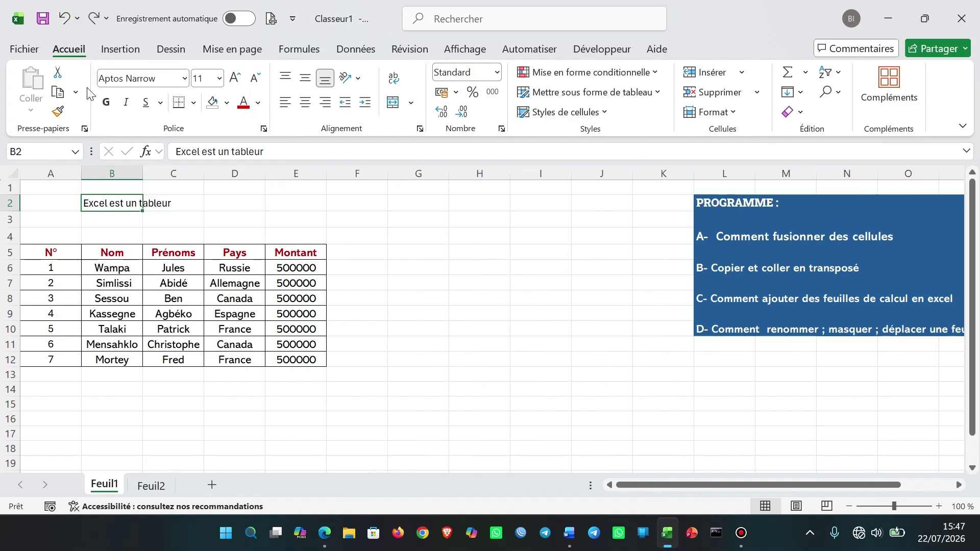
click(159, 227)
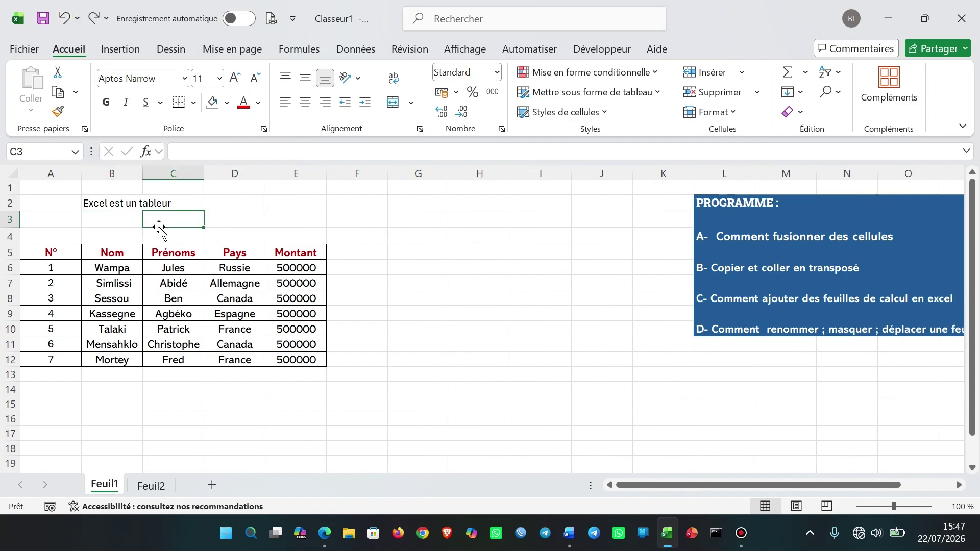
Step: Merge and centre cells B2 and C2 so they hold the sentence in a single cell
click(101, 202)
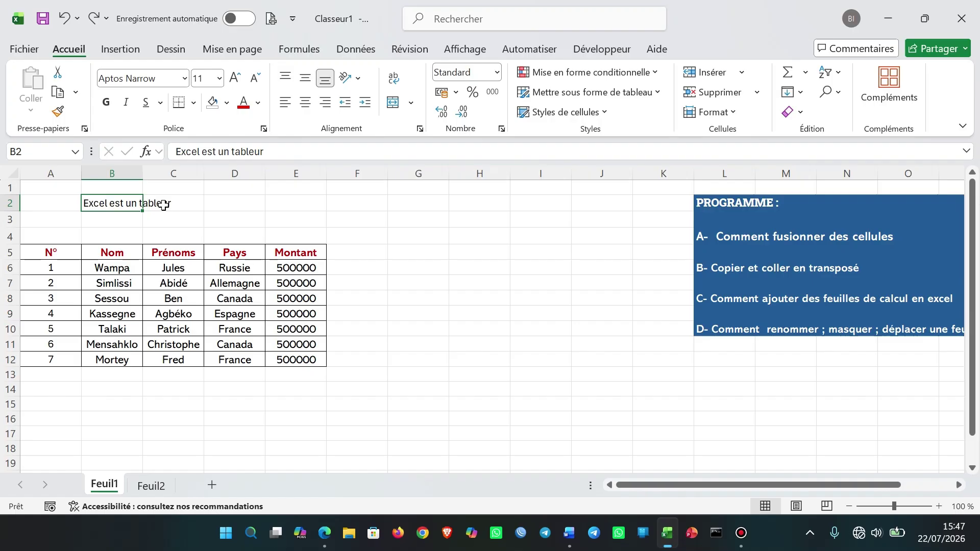
click(164, 205)
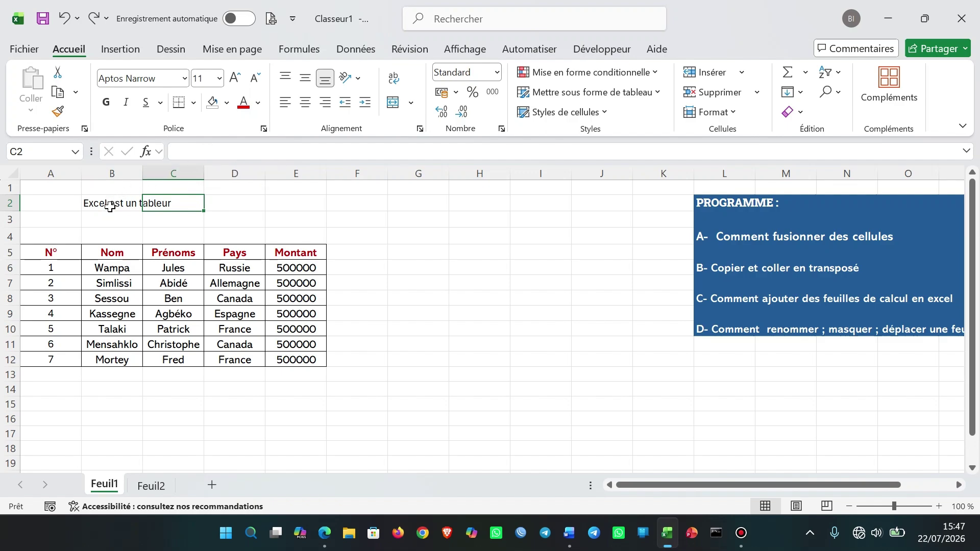
click(109, 207)
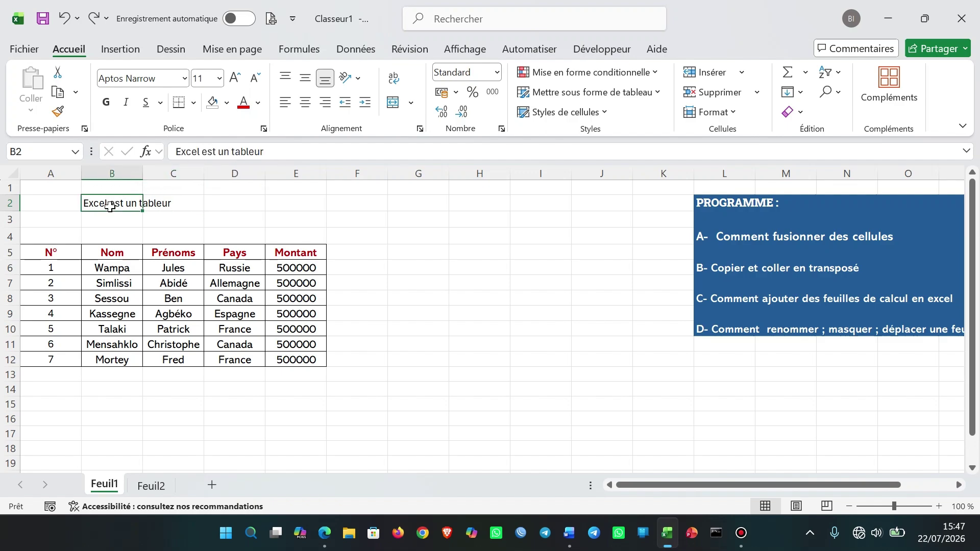
drag(110, 206, 160, 205)
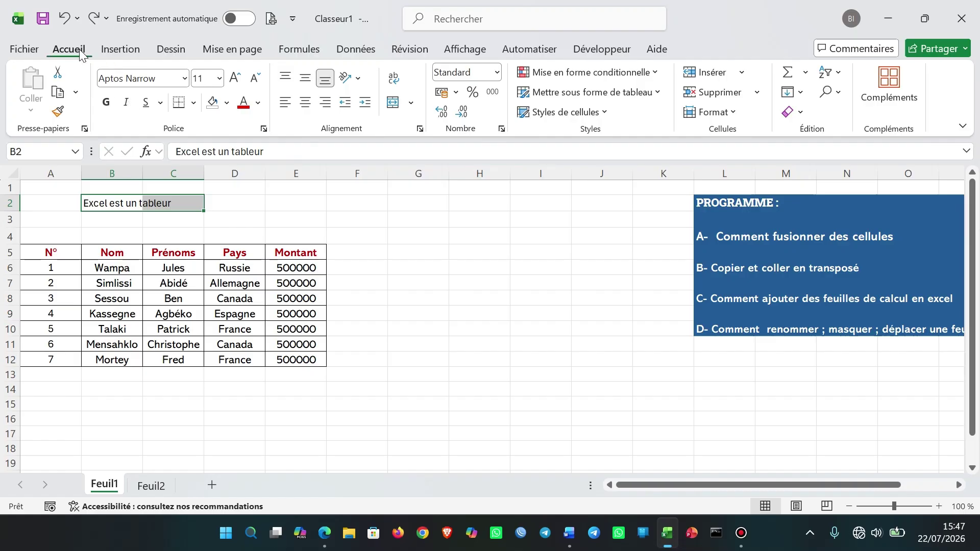
click(392, 105)
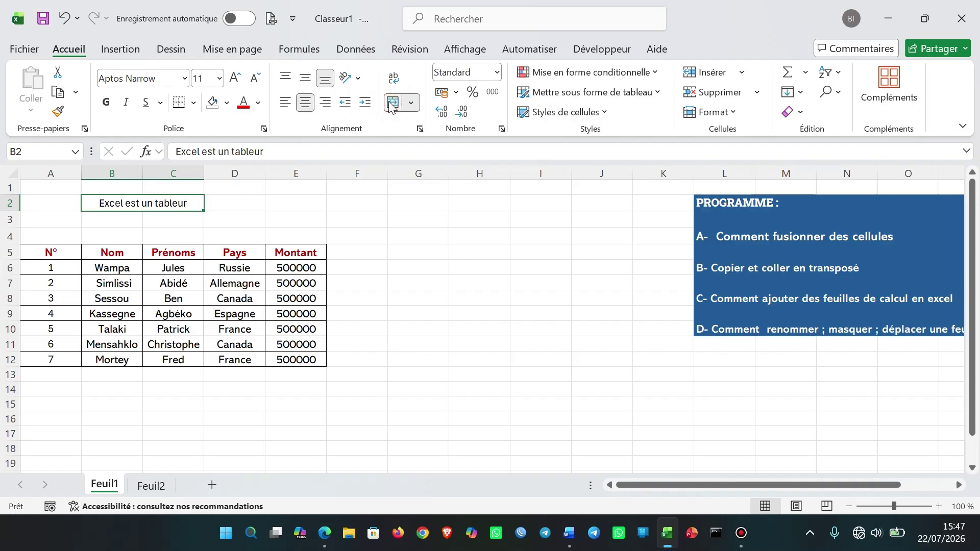
click(316, 218)
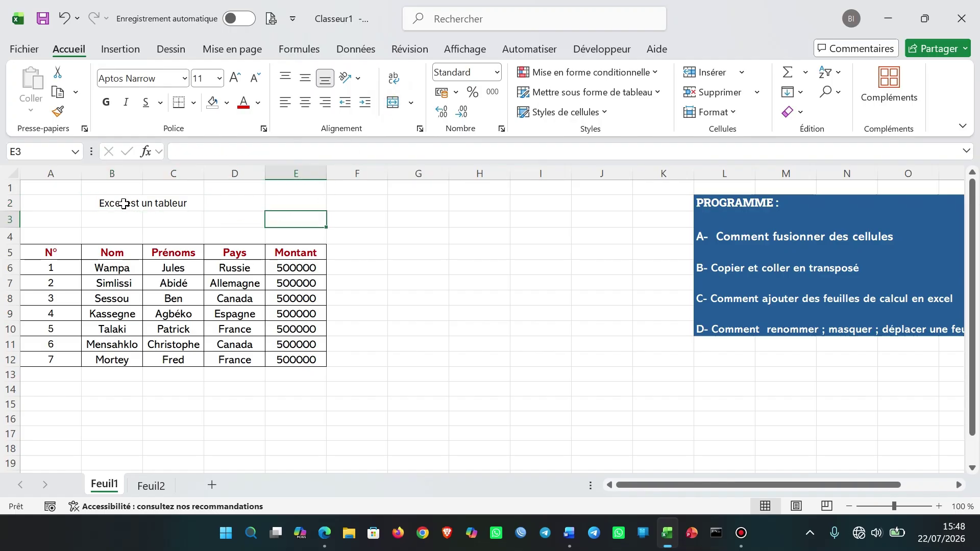
click(123, 204)
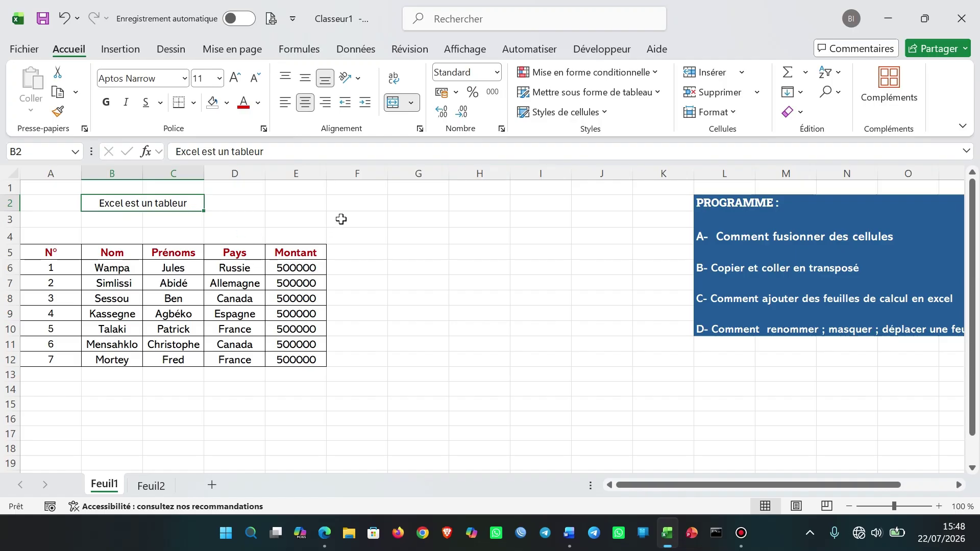
click(342, 220)
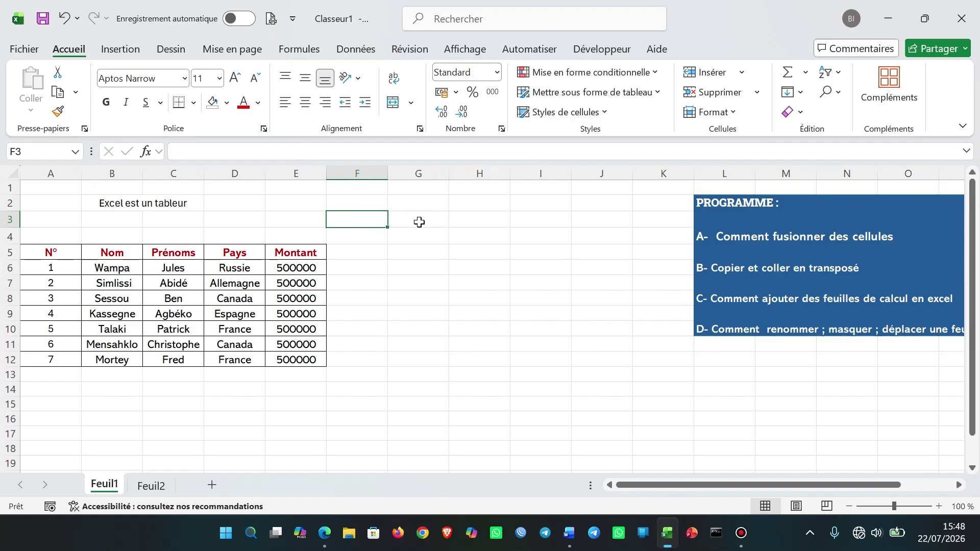
Step: Merge the range G3:I7 row by row, joining columns G to I separately in each row
click(419, 222)
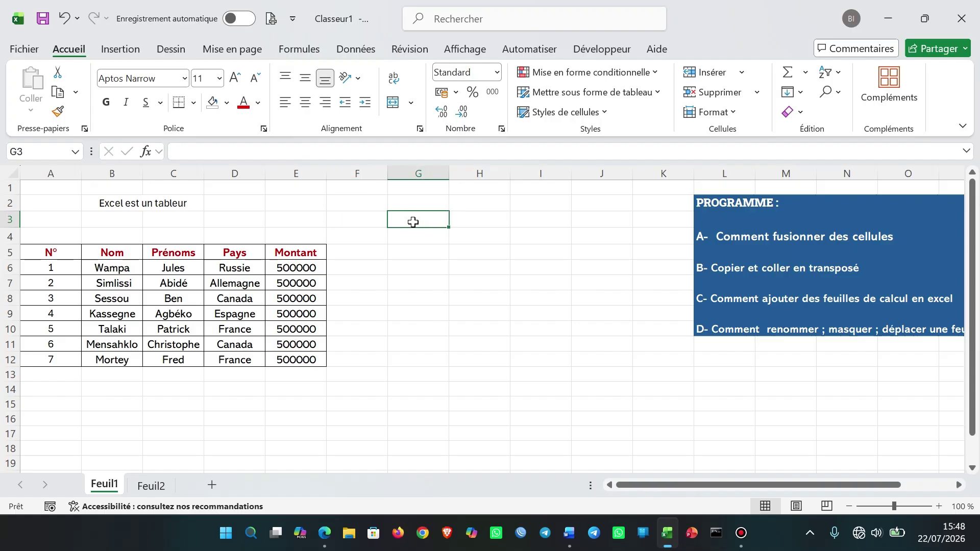
drag(413, 221, 531, 278)
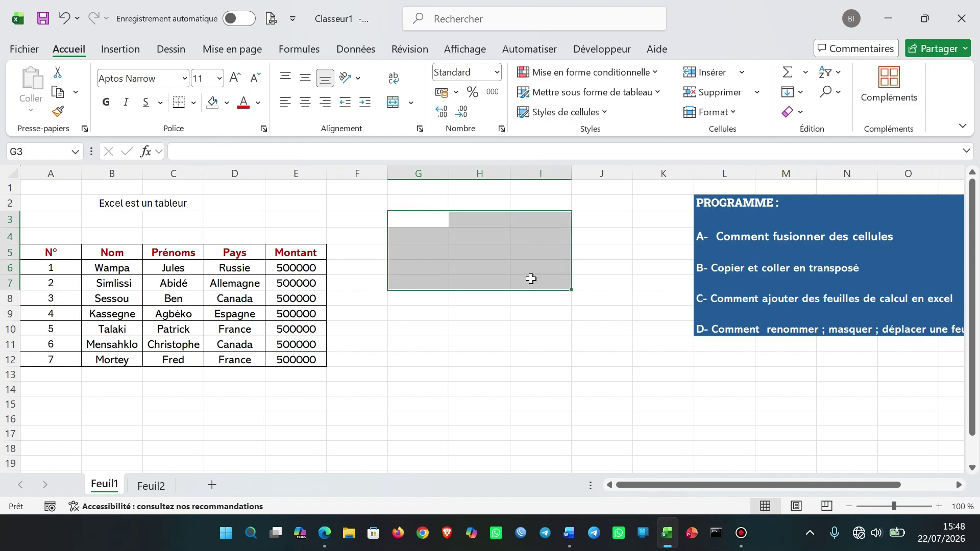
click(412, 105)
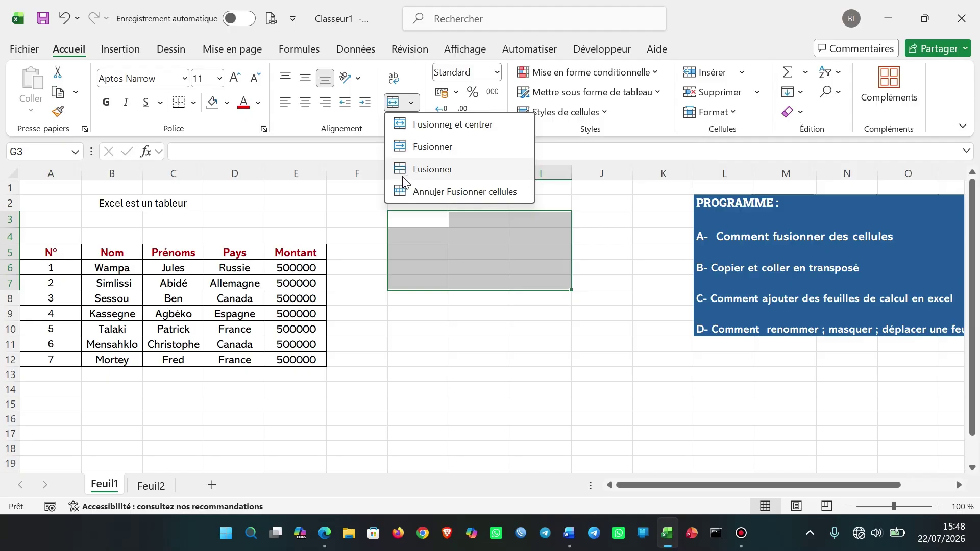
click(418, 149)
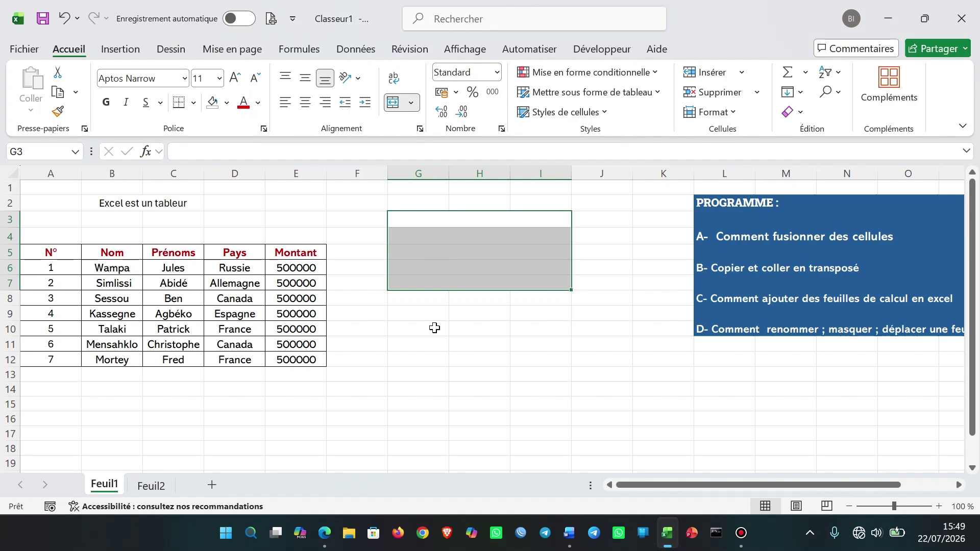
click(435, 328)
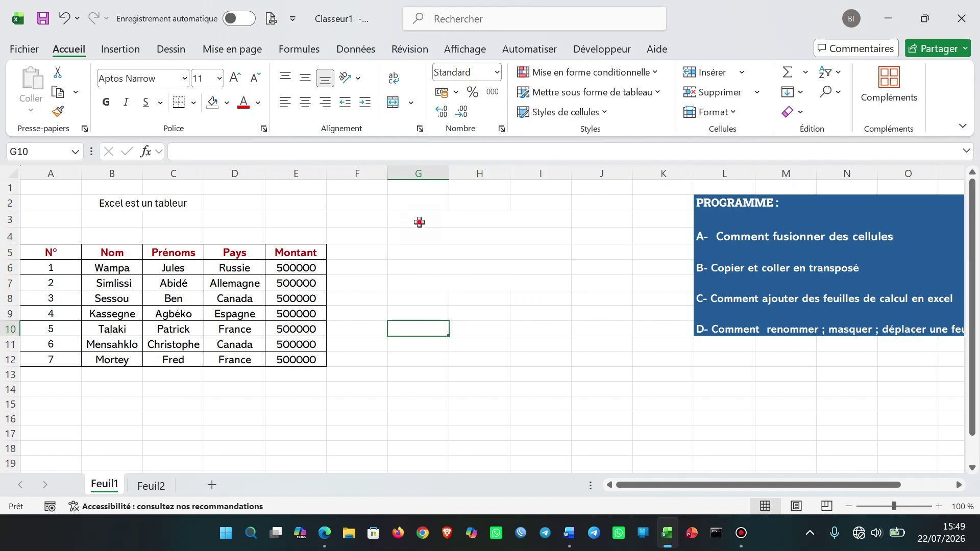
Step: Apply outside borders (Bordures extérieures) to the range G3:I7
drag(417, 221, 509, 284)
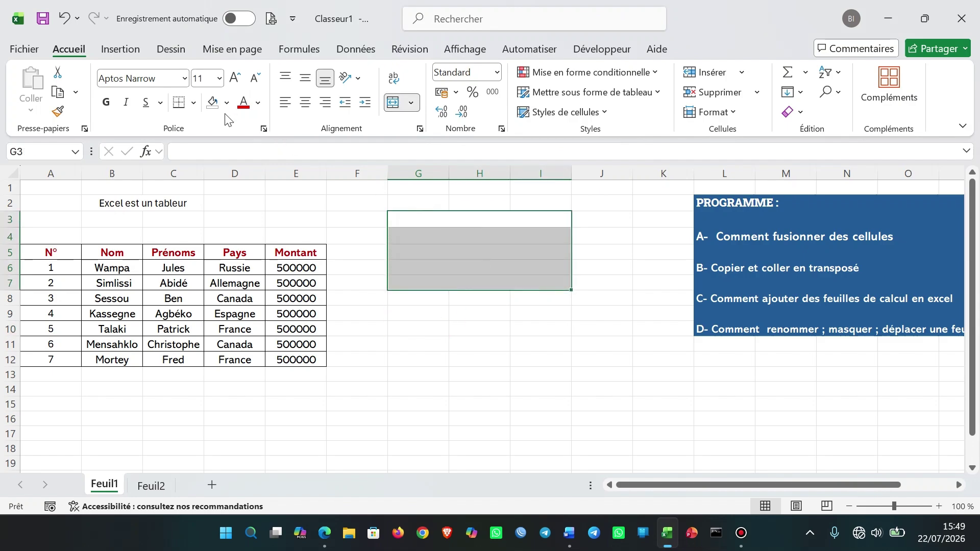
click(194, 103)
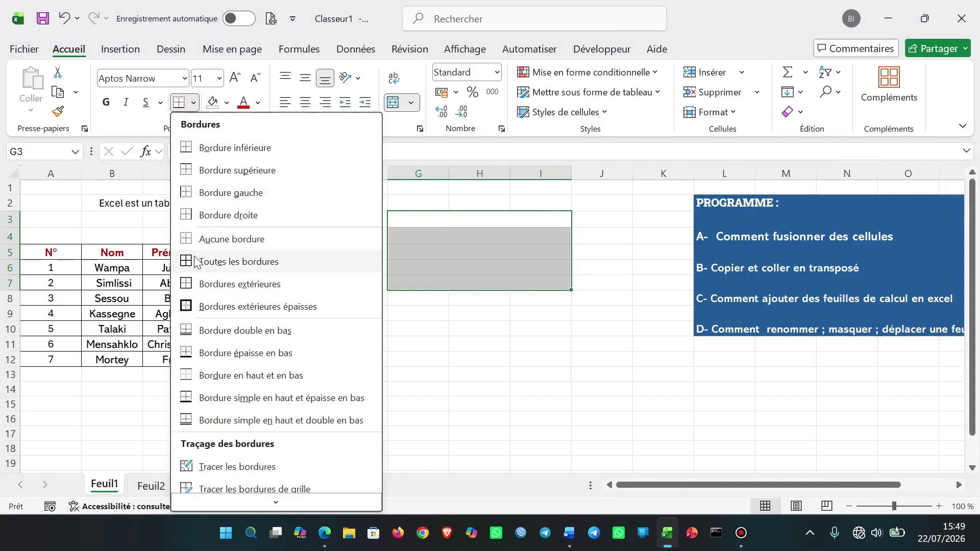
click(193, 283)
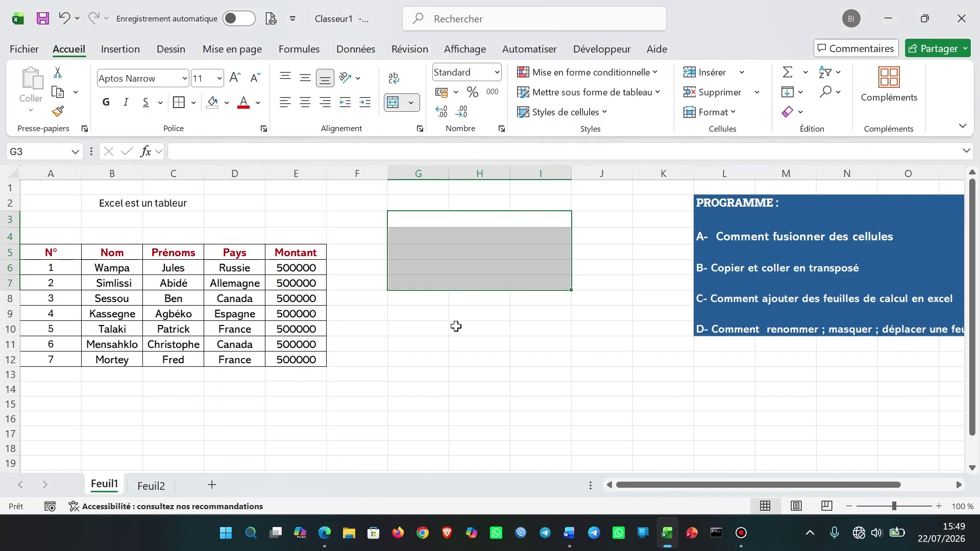
click(455, 326)
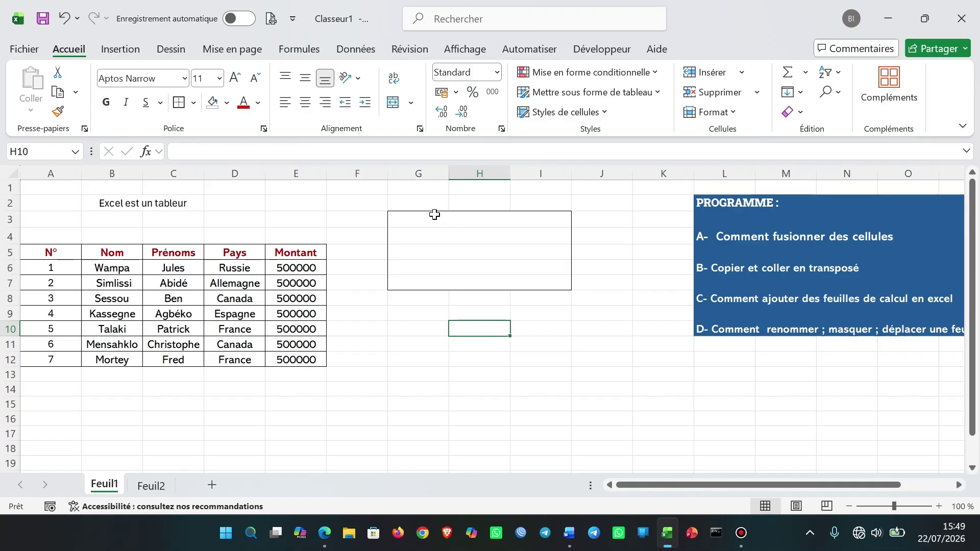
Step: Check the merged cell of each row in the bordered block, from row 3 to row 7
click(433, 219)
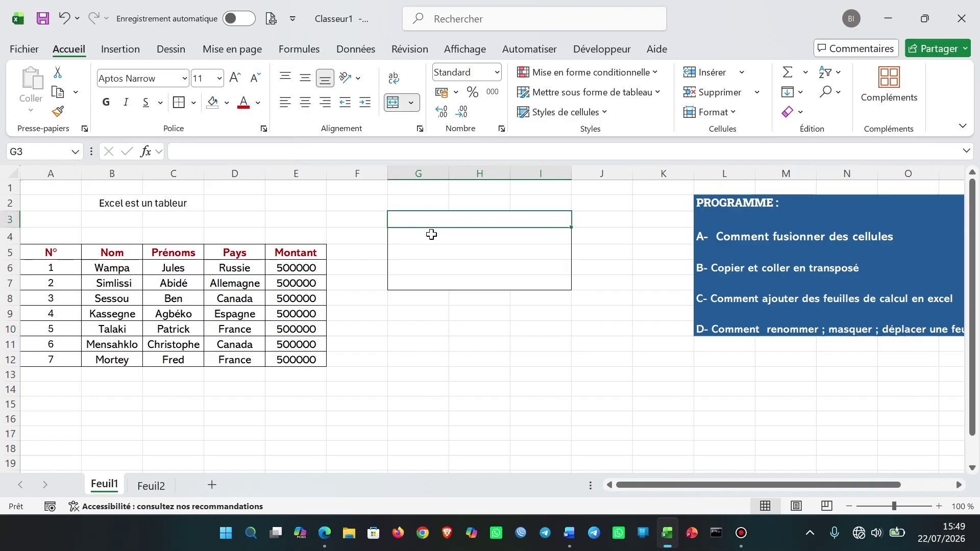
click(428, 236)
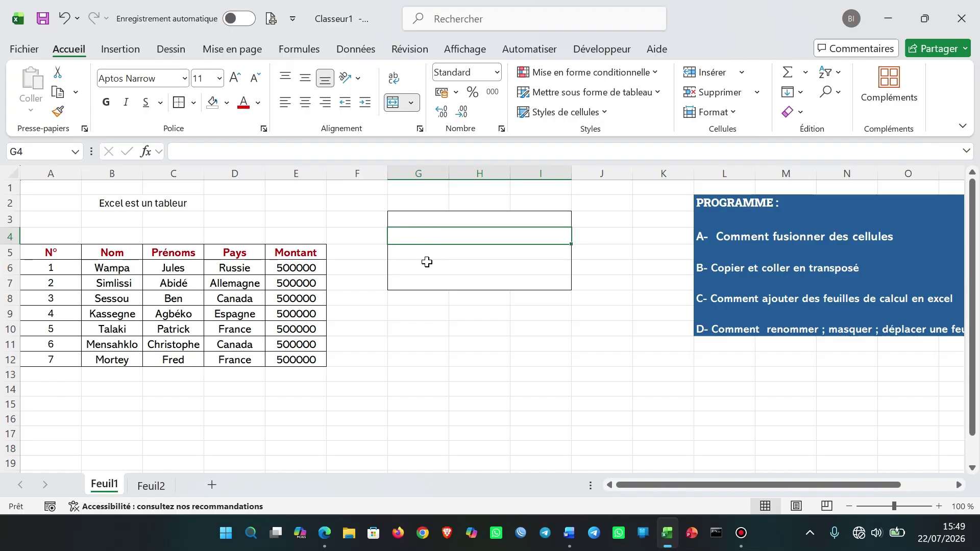
click(427, 258)
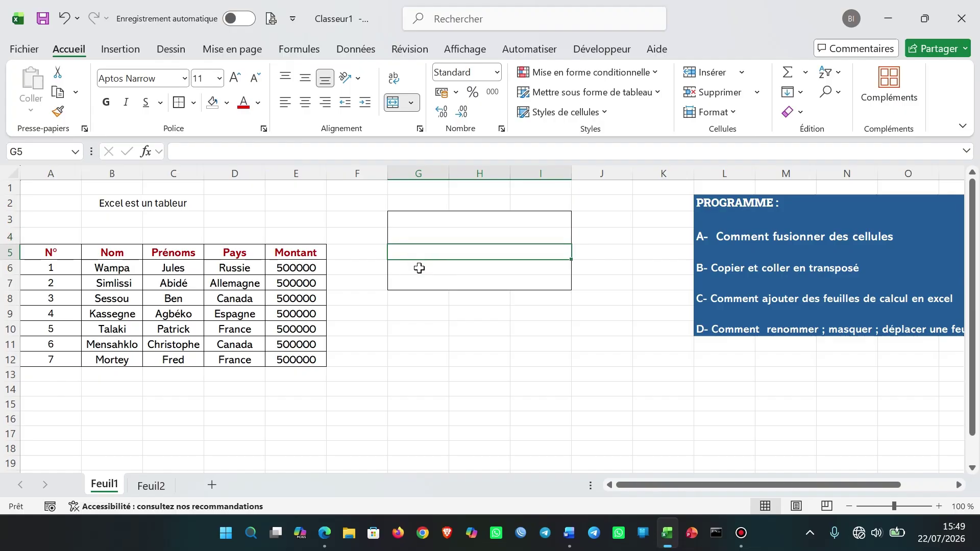
click(418, 268)
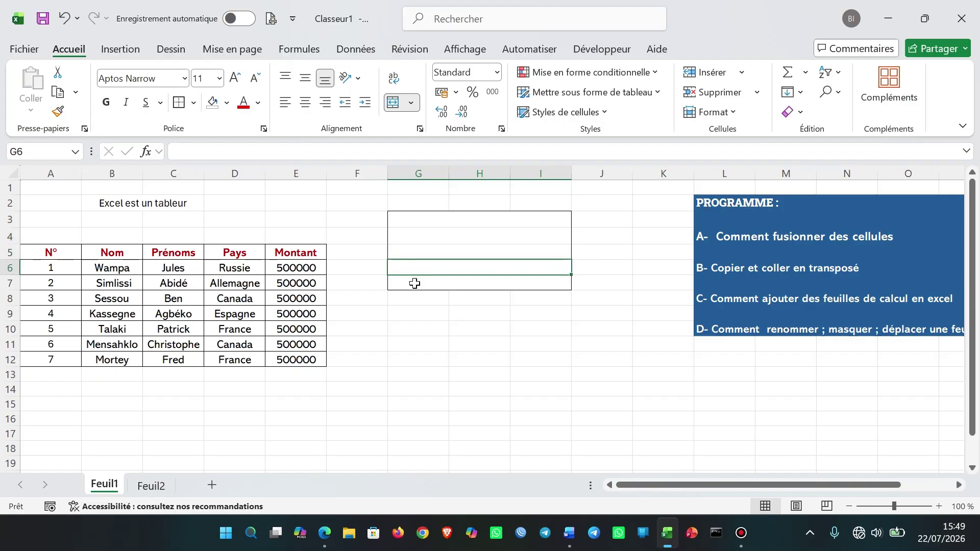
click(415, 284)
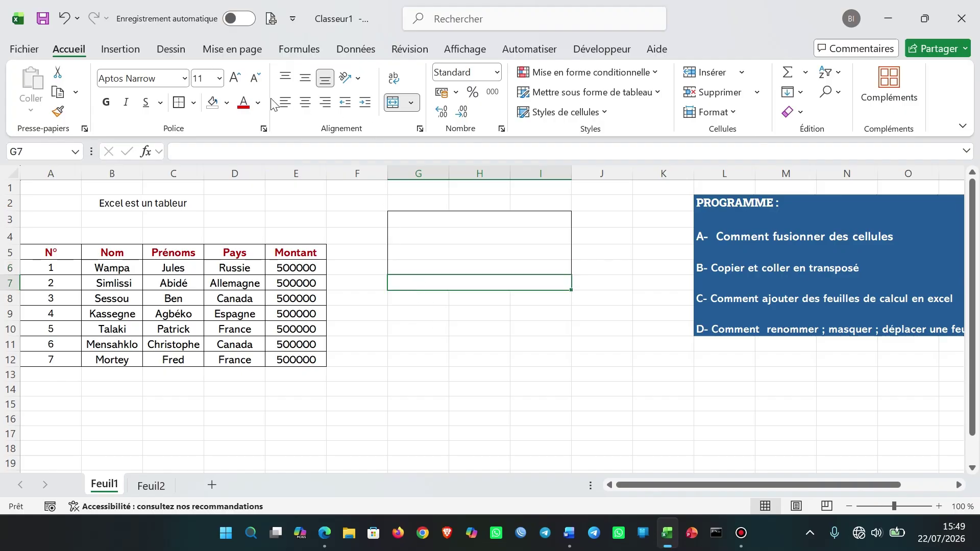
Step: Undo the outside borders and the row-by-row merge of the range G3:I7
click(63, 18)
click(63, 18)
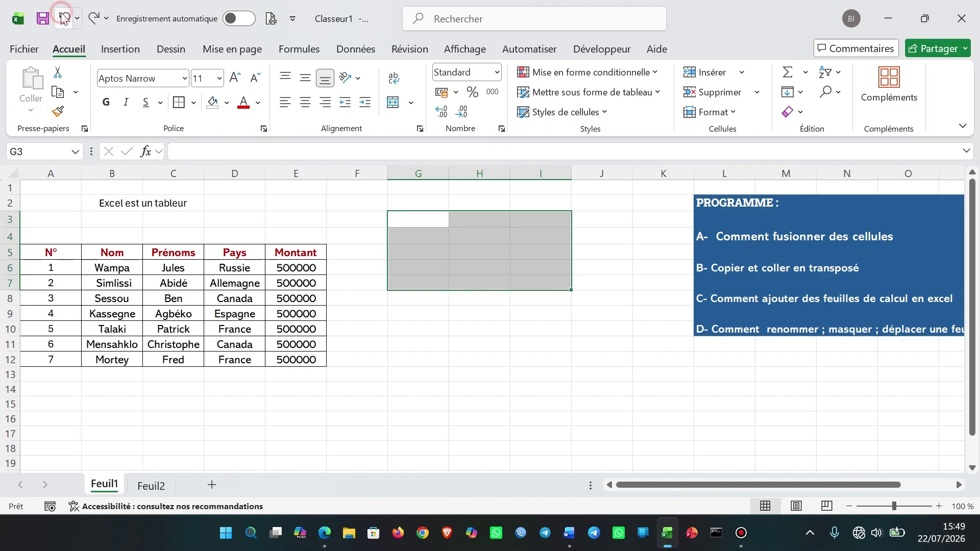
click(406, 362)
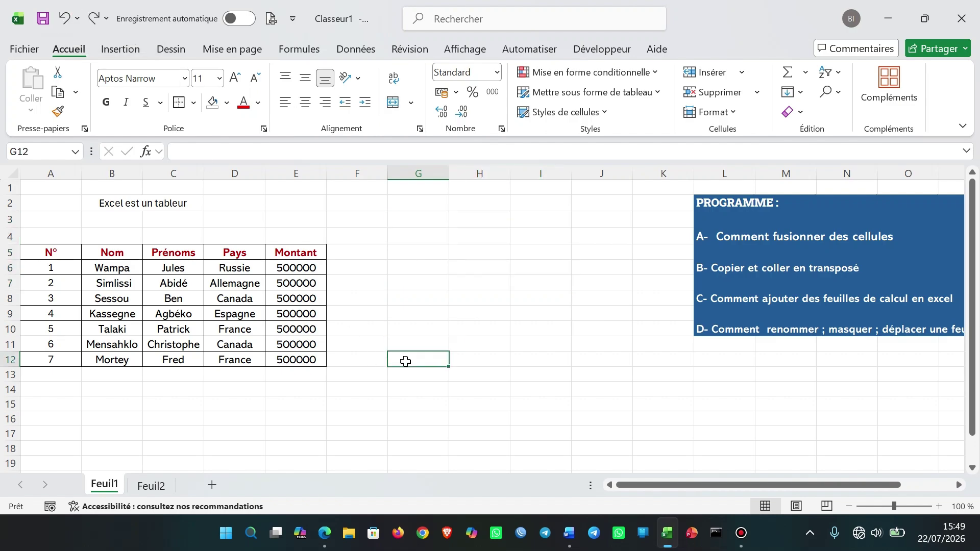
Step: Merge the range G4:I10 into one single large cell with the plain merge option (Fusionner), without centring
drag(413, 230, 529, 323)
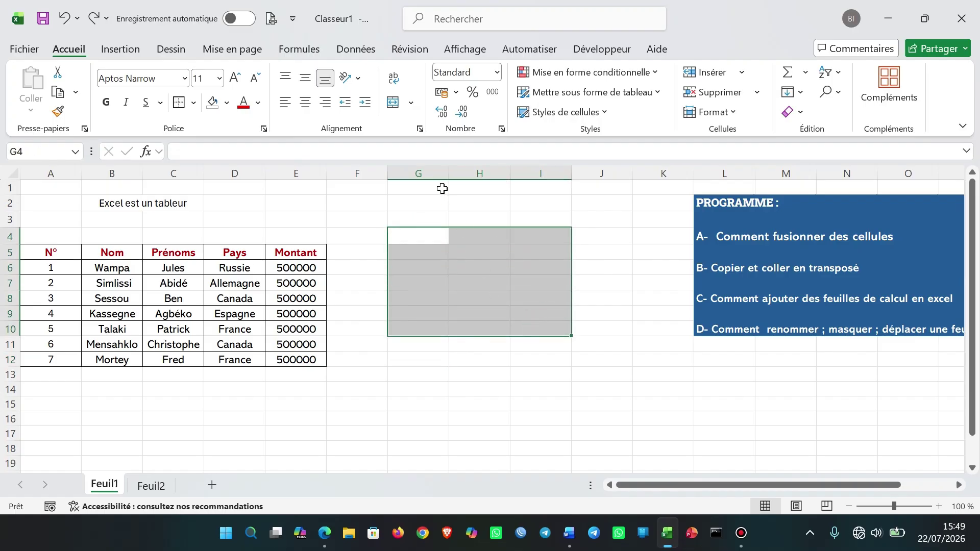
click(411, 103)
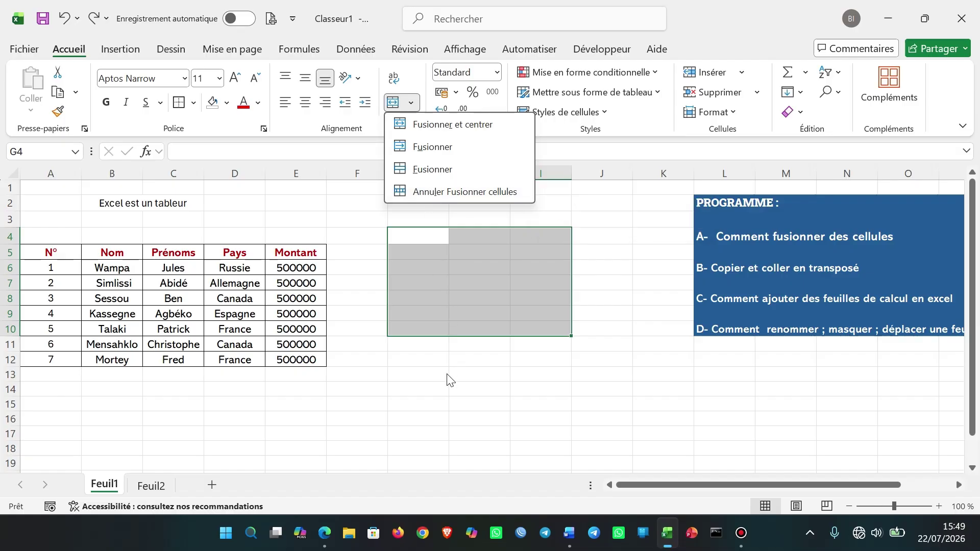
click(431, 363)
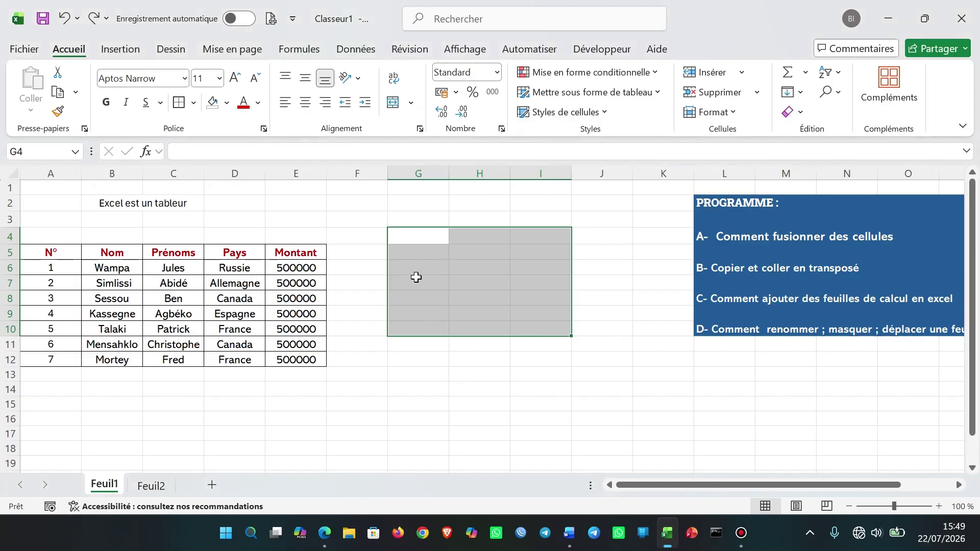
click(414, 104)
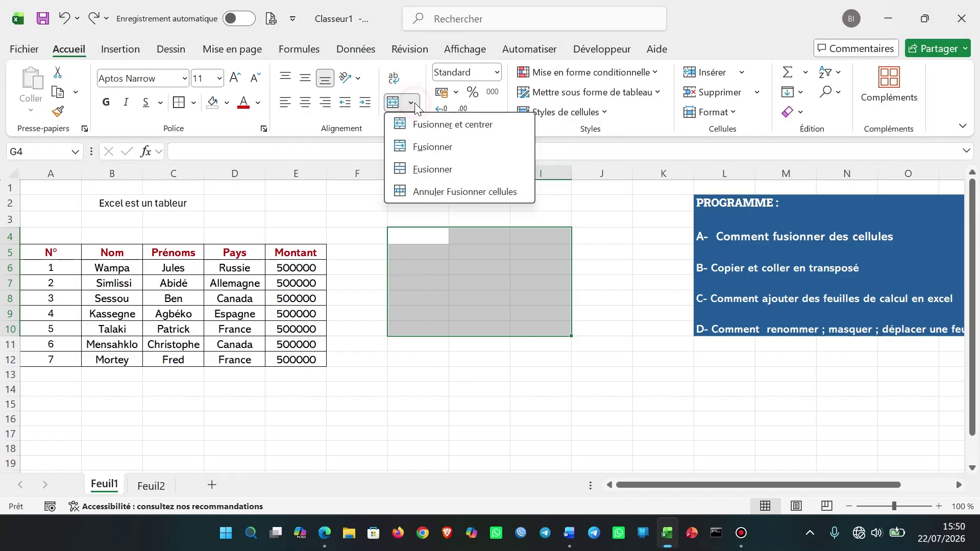
click(414, 171)
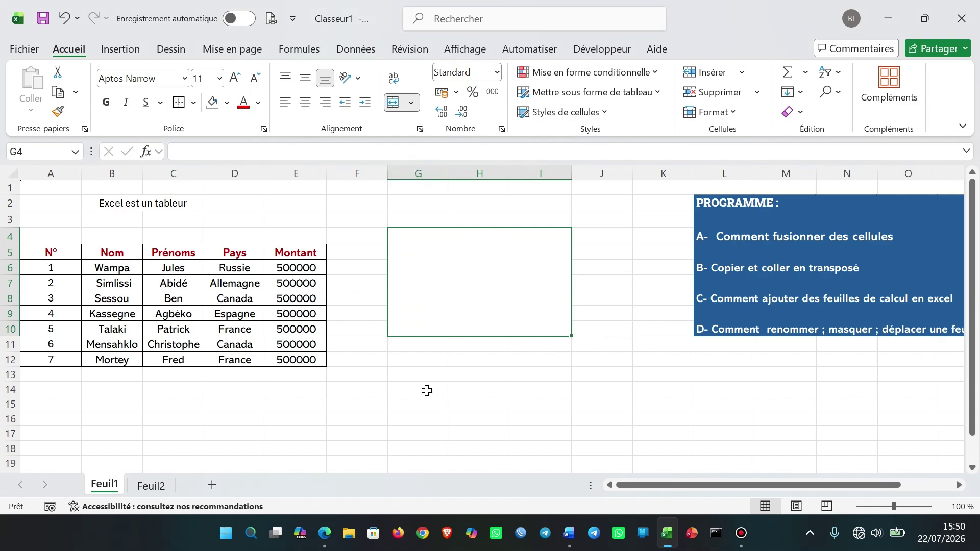
Step: Apply all borders (Toutes les bordures) to the merged cell covering G4:I10
click(427, 389)
click(455, 307)
click(196, 104)
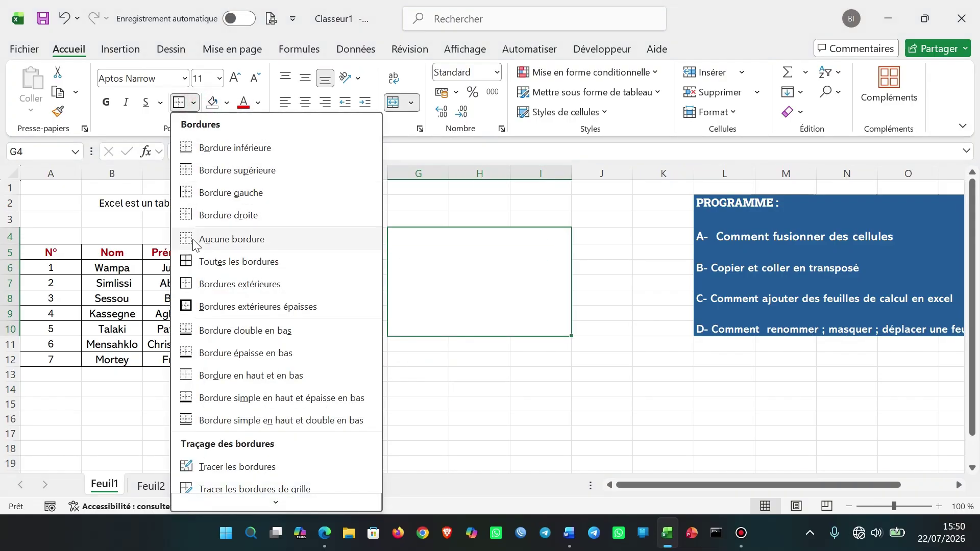
click(193, 257)
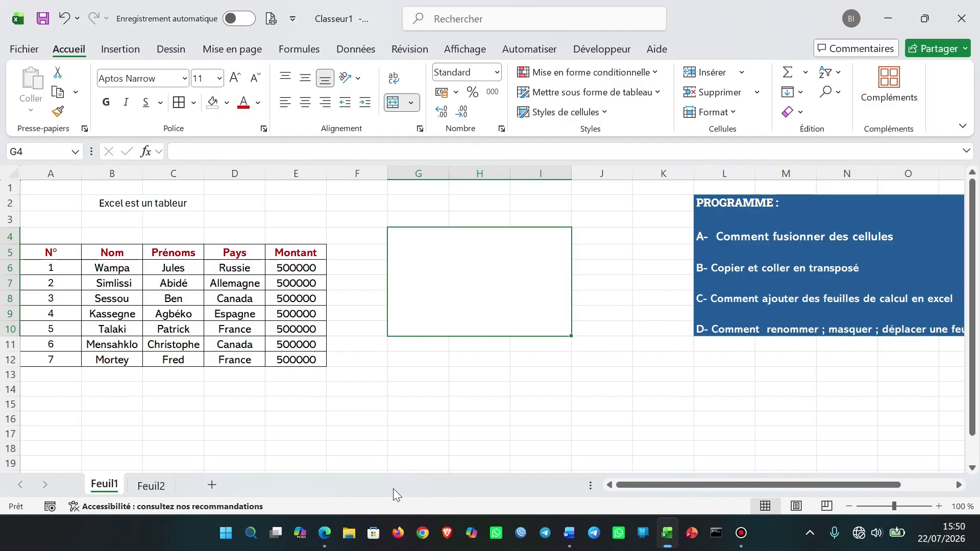
click(377, 444)
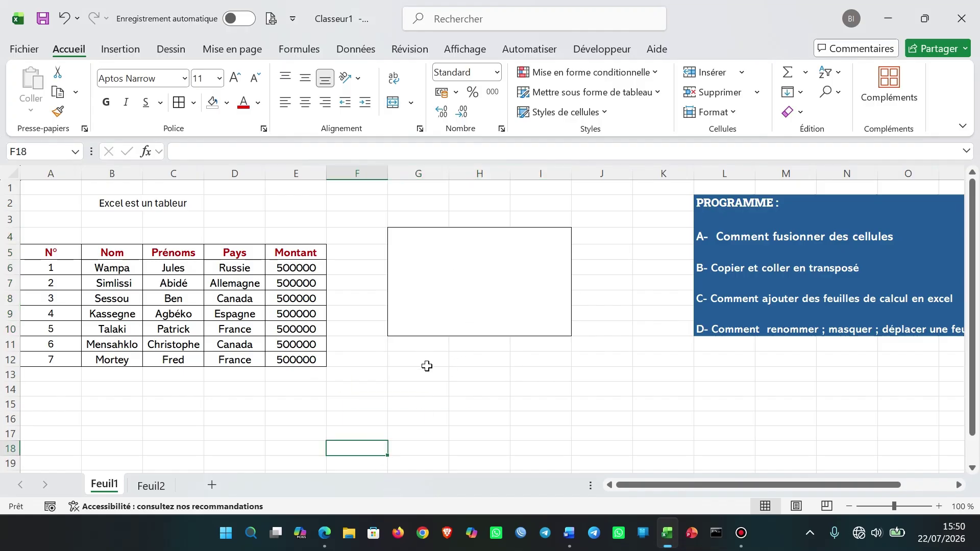
Step: Merge the range G13:I17 row by row across columns G to I and apply all borders to it
click(413, 363)
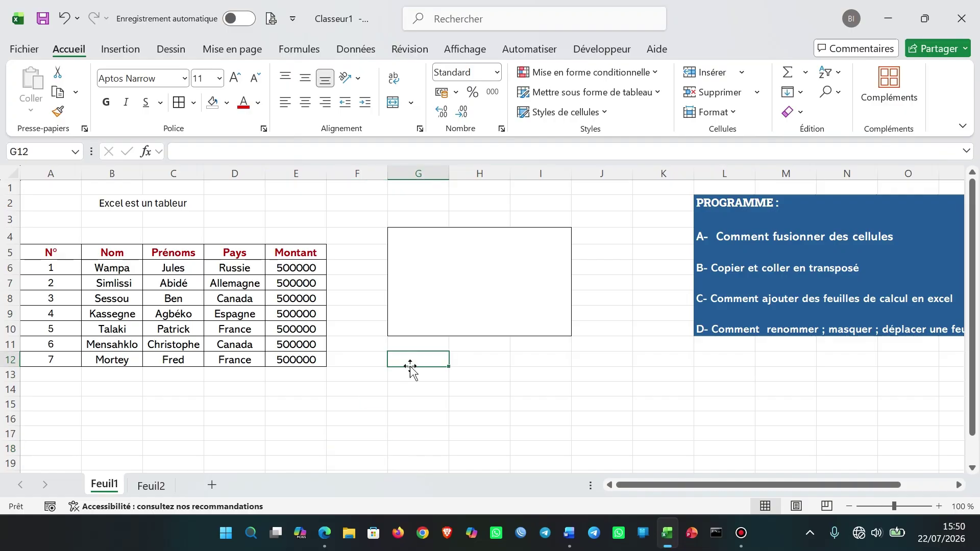
click(409, 376)
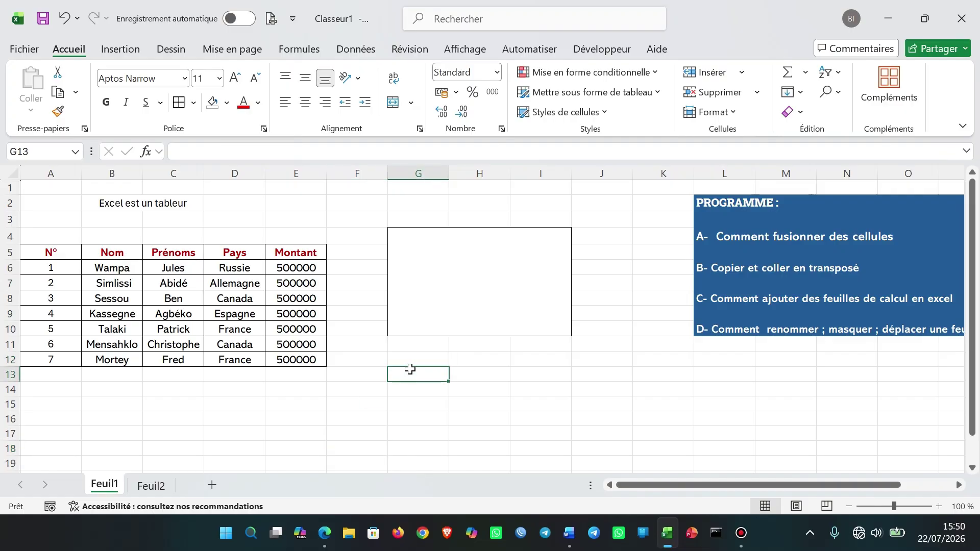
mouse_move(404, 378)
mouse_down()
mouse_move(498, 390)
mouse_move(537, 427)
mouse_up()
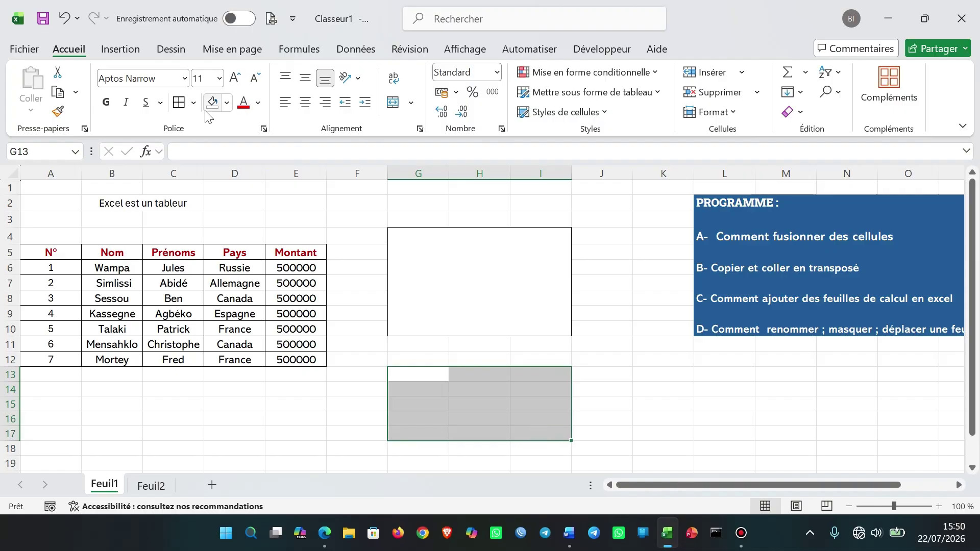
click(412, 102)
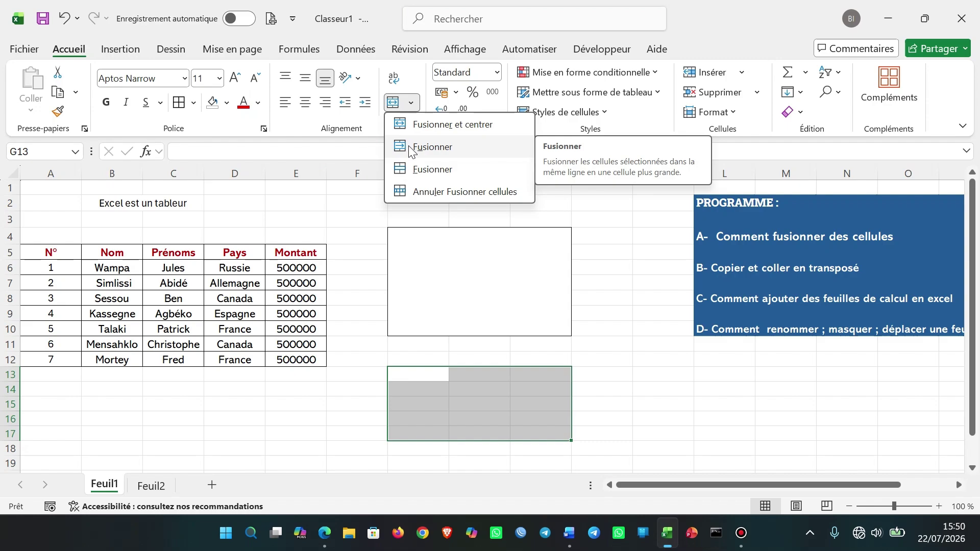
click(408, 146)
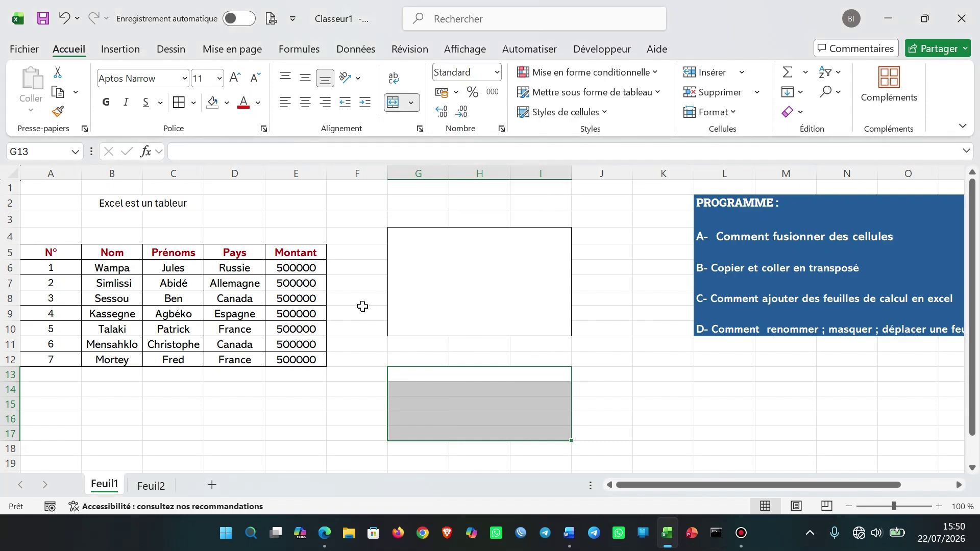
click(176, 105)
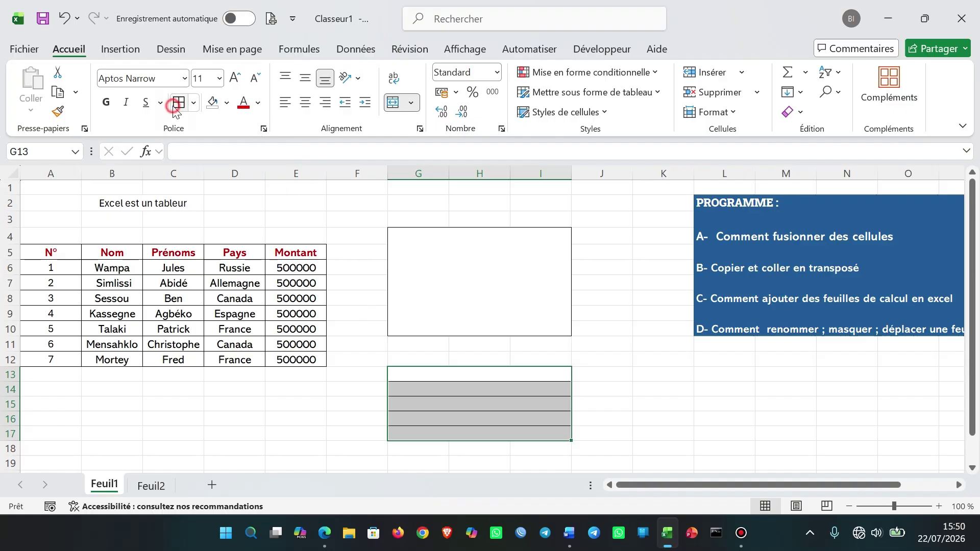
click(280, 405)
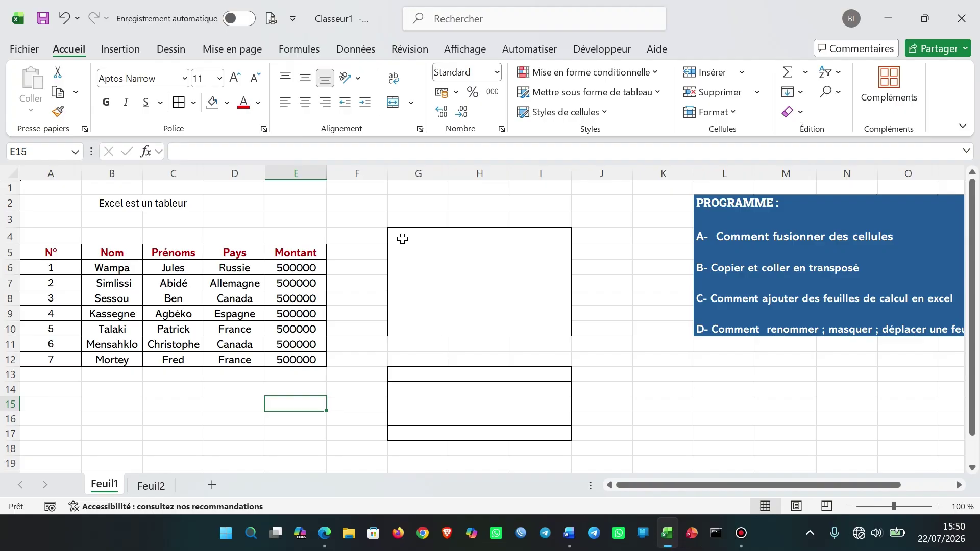
Step: Unmerge both bordered blocks, G4:I10 and G13:I17, back into individual cells
click(396, 238)
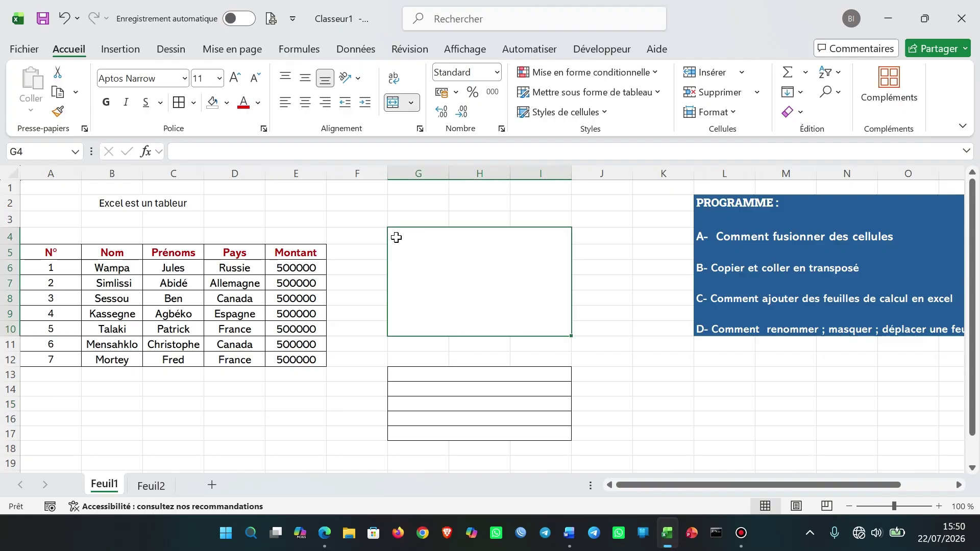
click(411, 104)
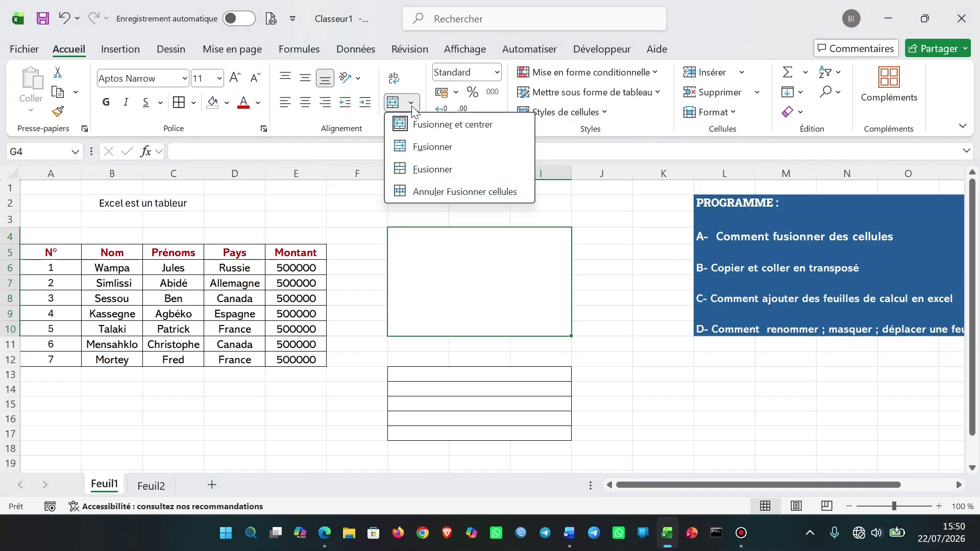
click(414, 190)
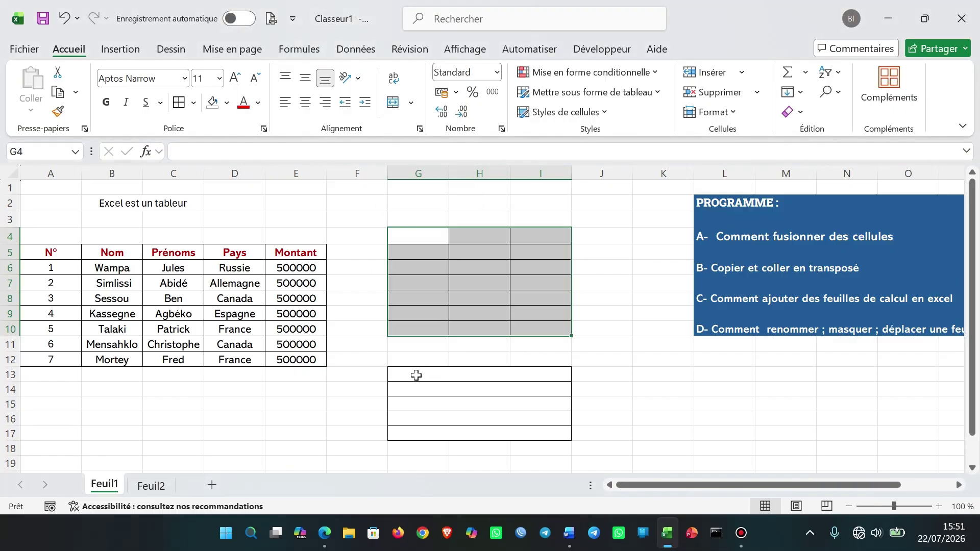
drag(416, 376, 515, 434)
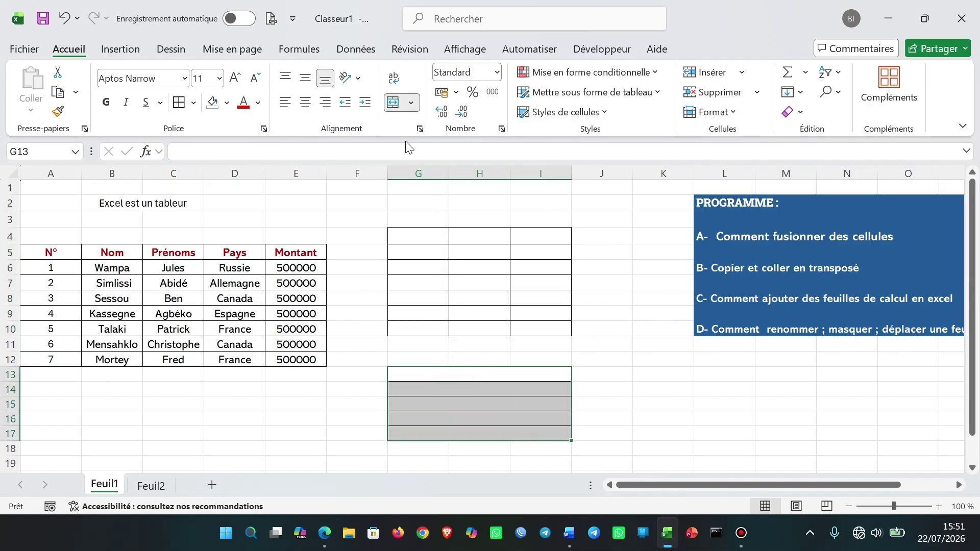
click(397, 108)
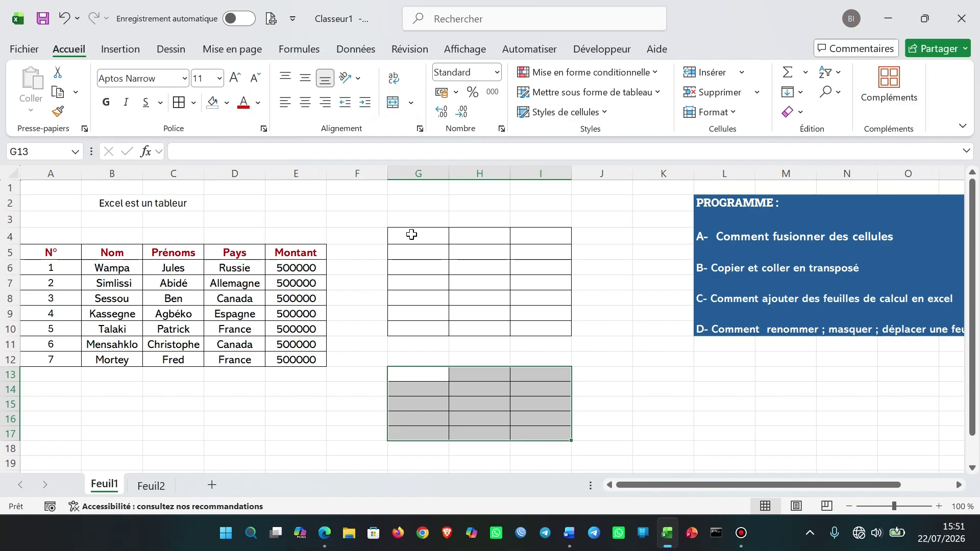
Step: Remove all borders (Aucune bordure) from the range G4:I17
click(411, 235)
drag(436, 235, 534, 438)
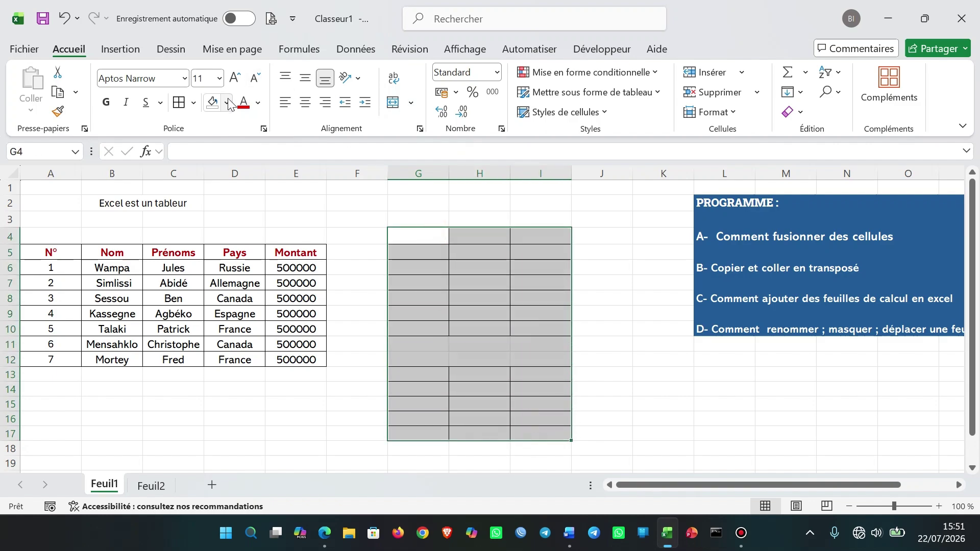
click(194, 103)
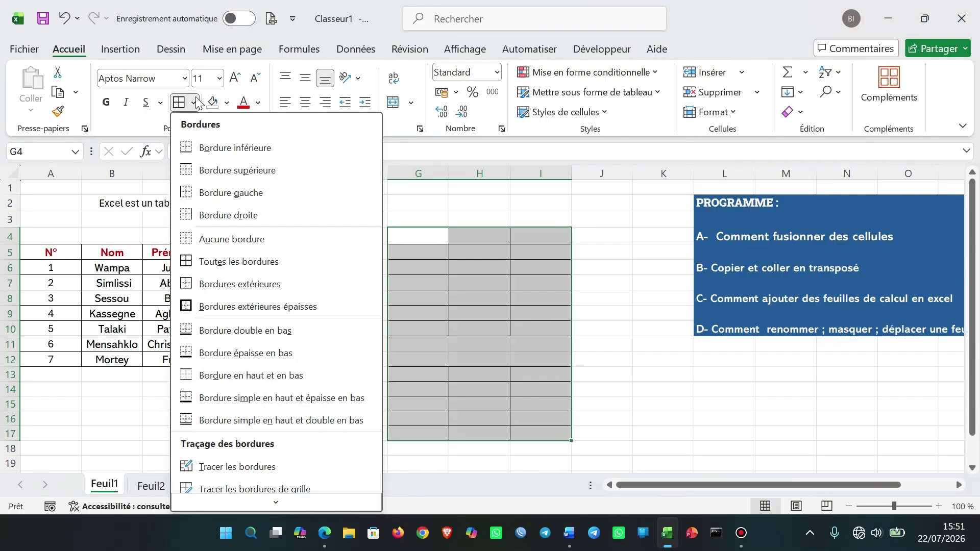
click(227, 247)
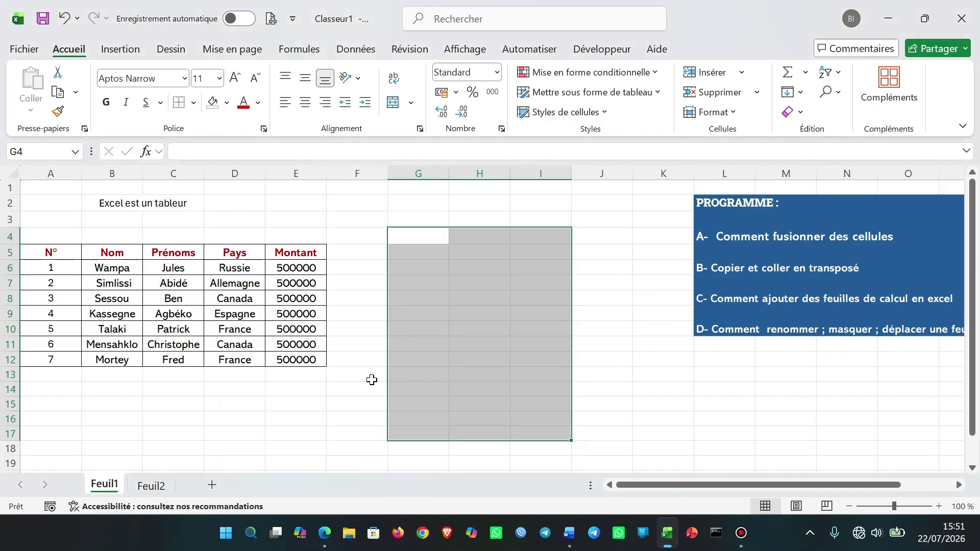
click(372, 381)
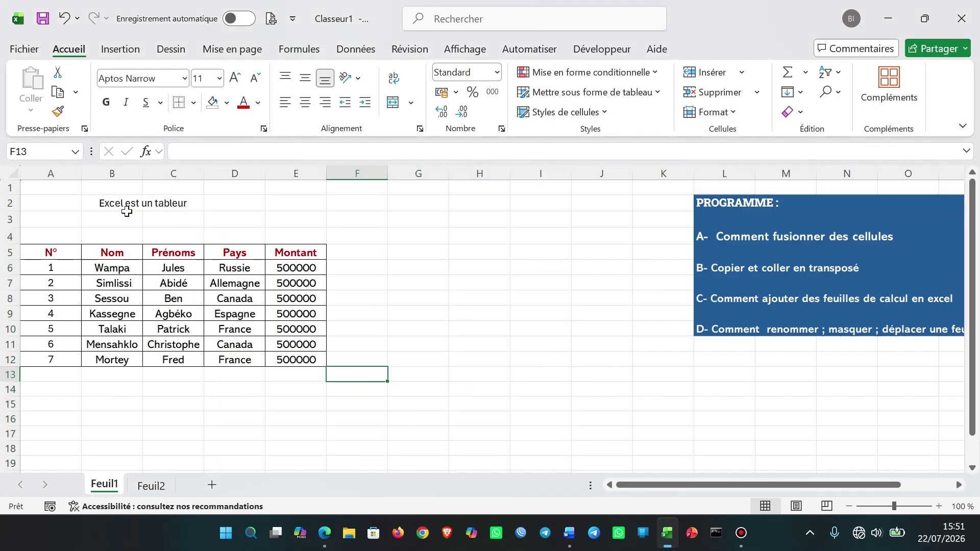
drag(127, 203, 162, 222)
click(219, 208)
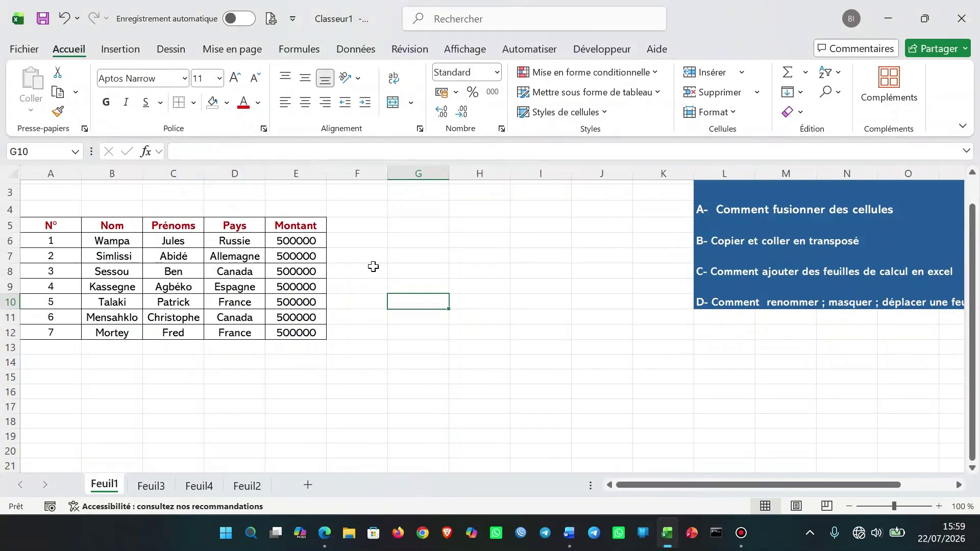
click(373, 266)
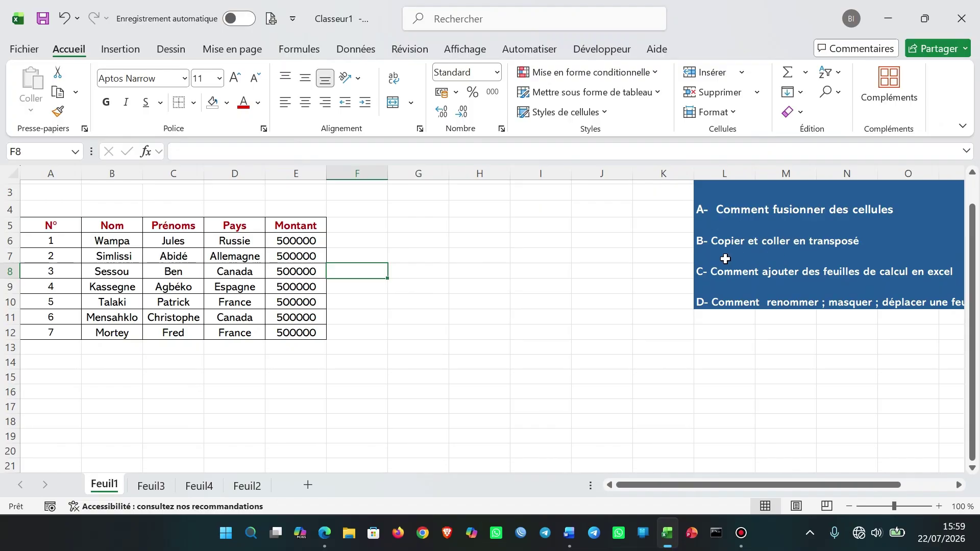
click(540, 269)
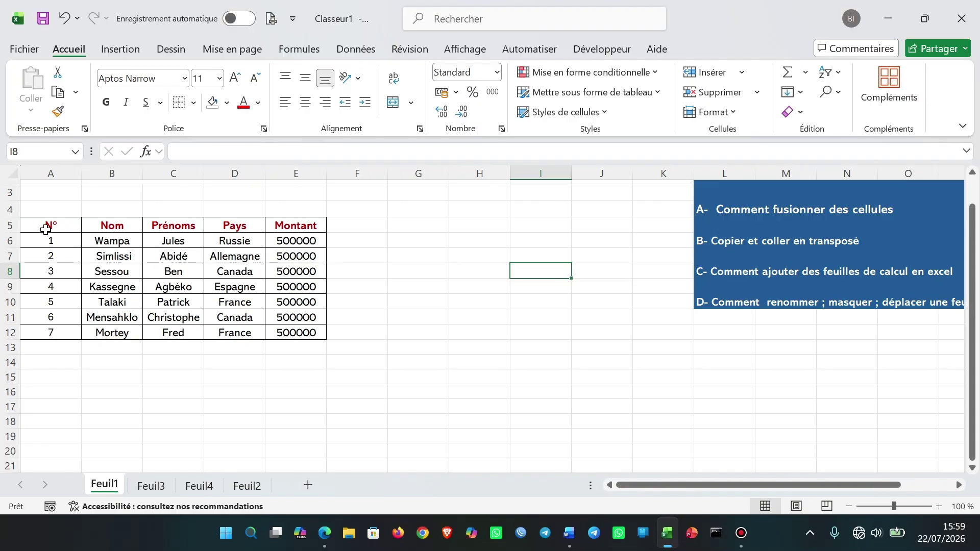
Step: Copy the table A5:E12 and paste it at A15 with Paste Special, everything (Tout) and Transposé enabled
drag(46, 230, 297, 331)
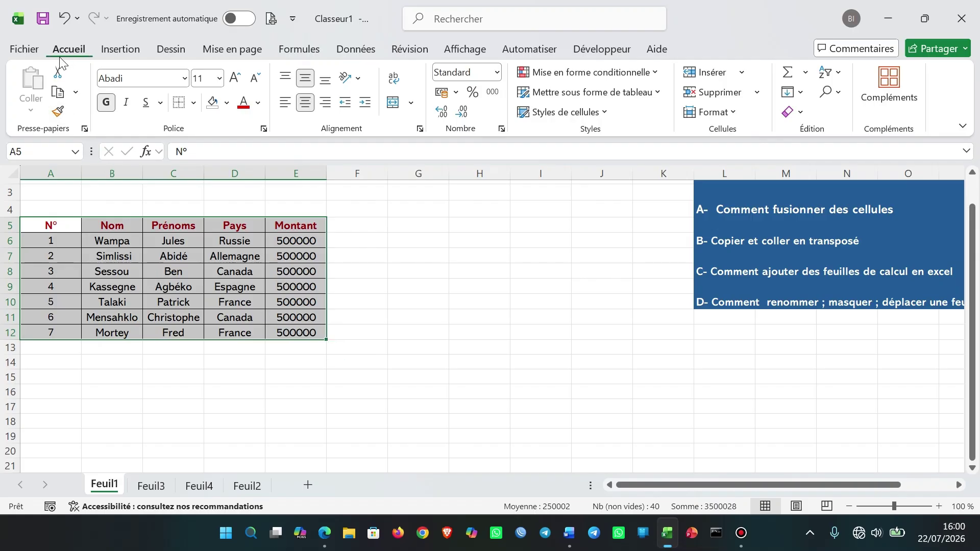
click(57, 93)
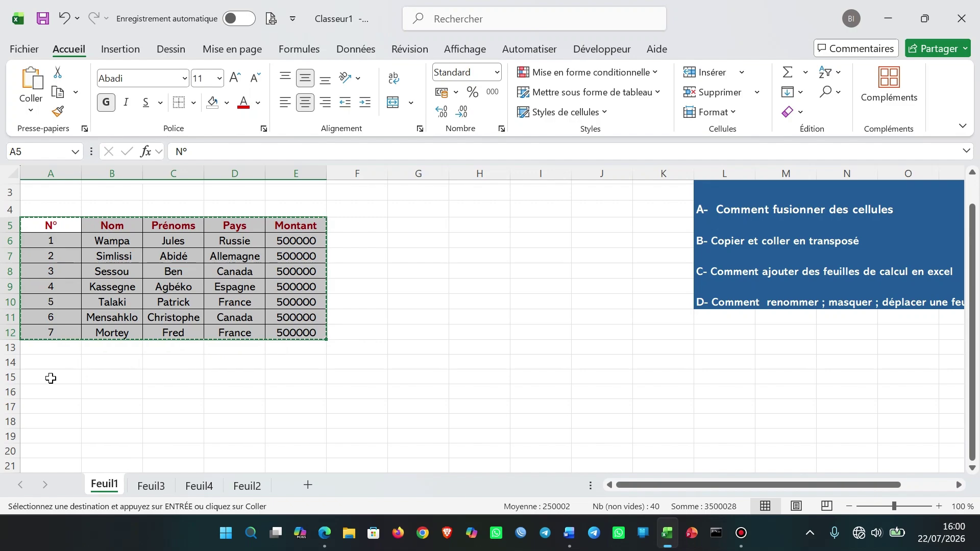
click(50, 378)
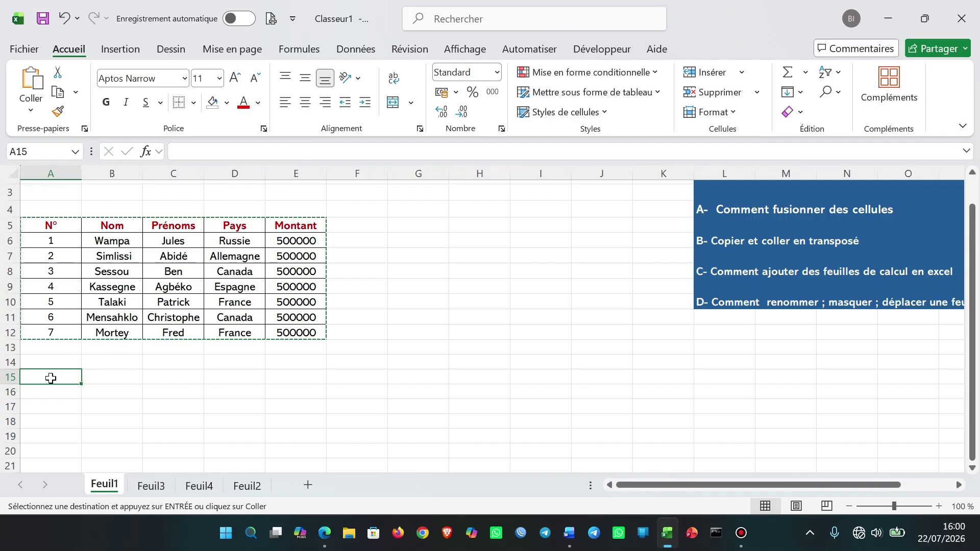
click(29, 113)
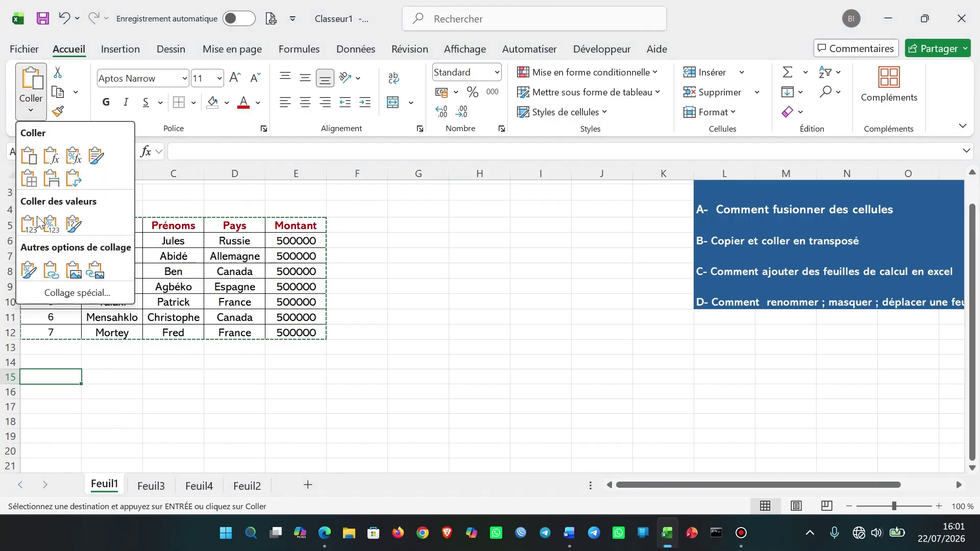
click(56, 292)
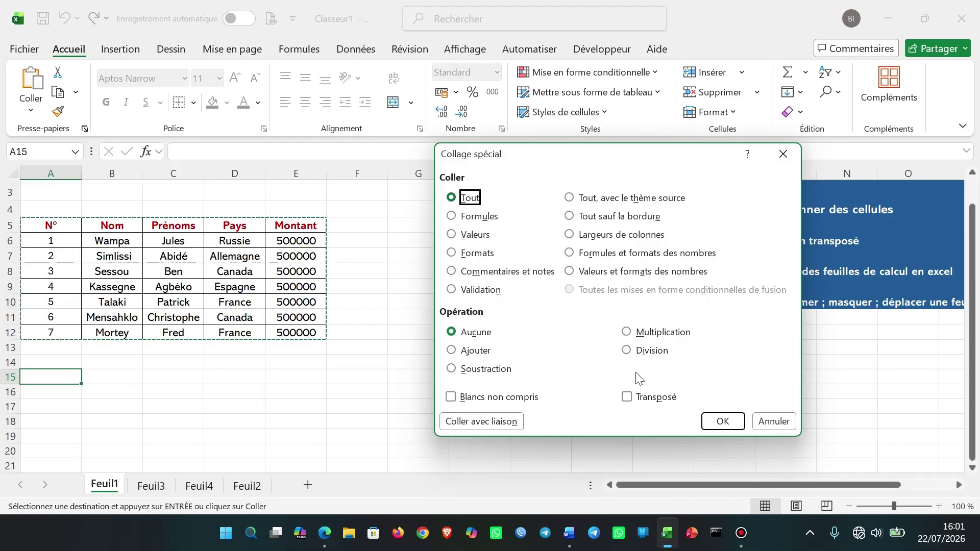
click(630, 401)
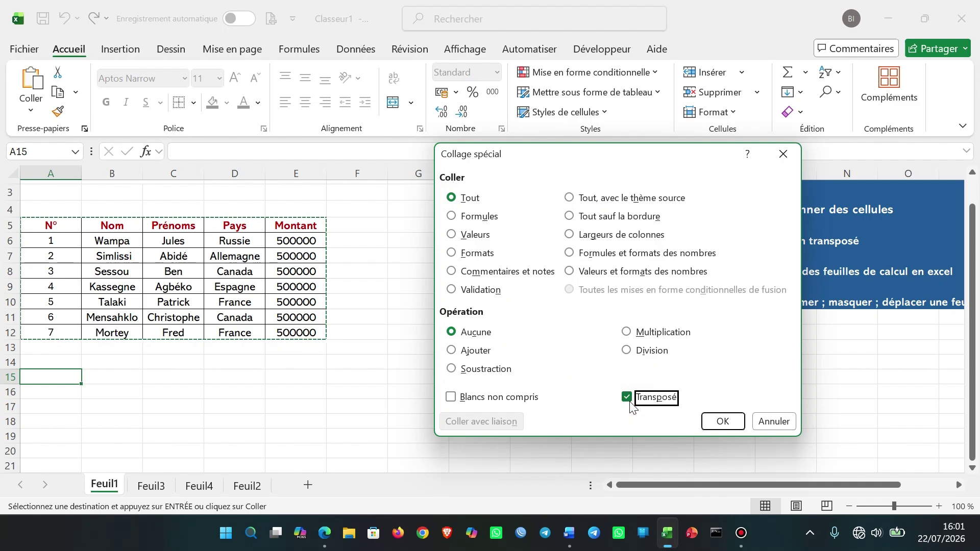
click(721, 420)
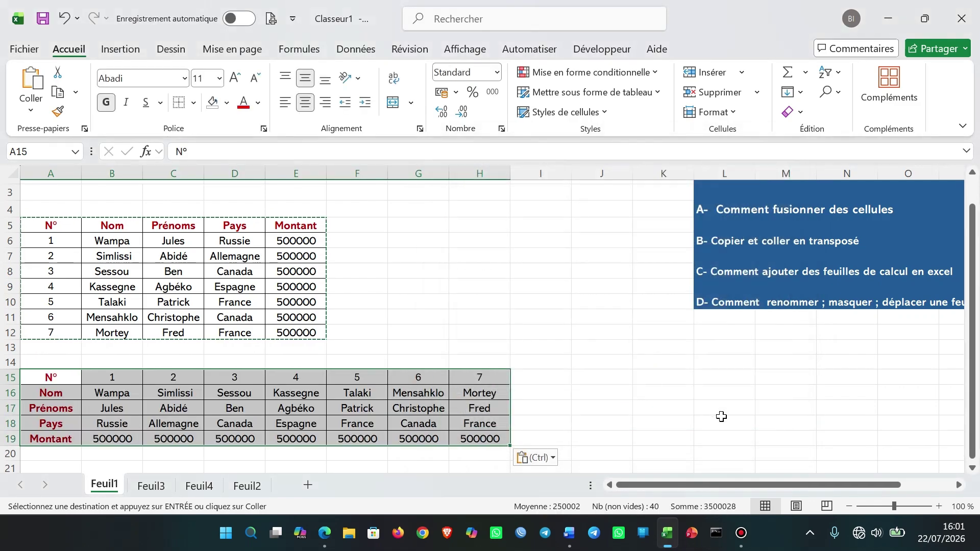
click(595, 383)
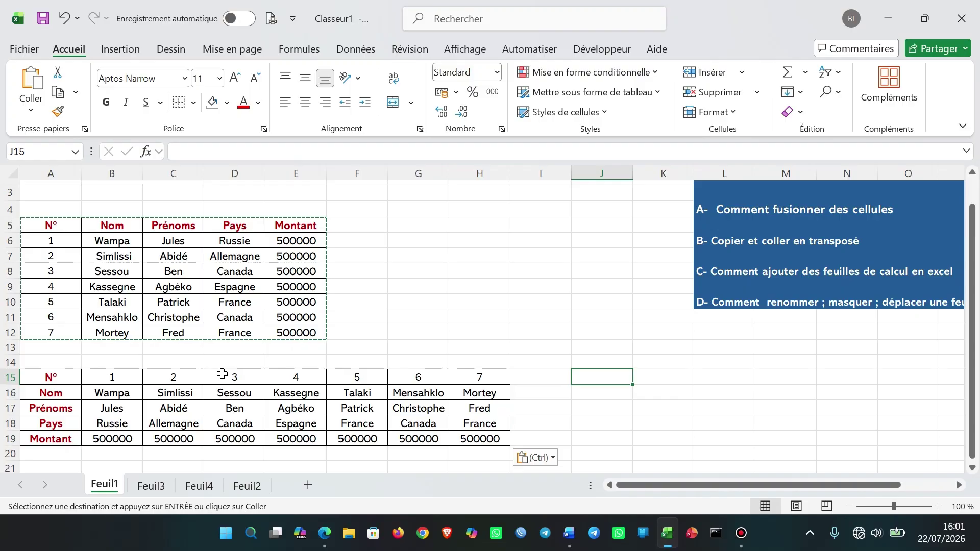
key(Escape)
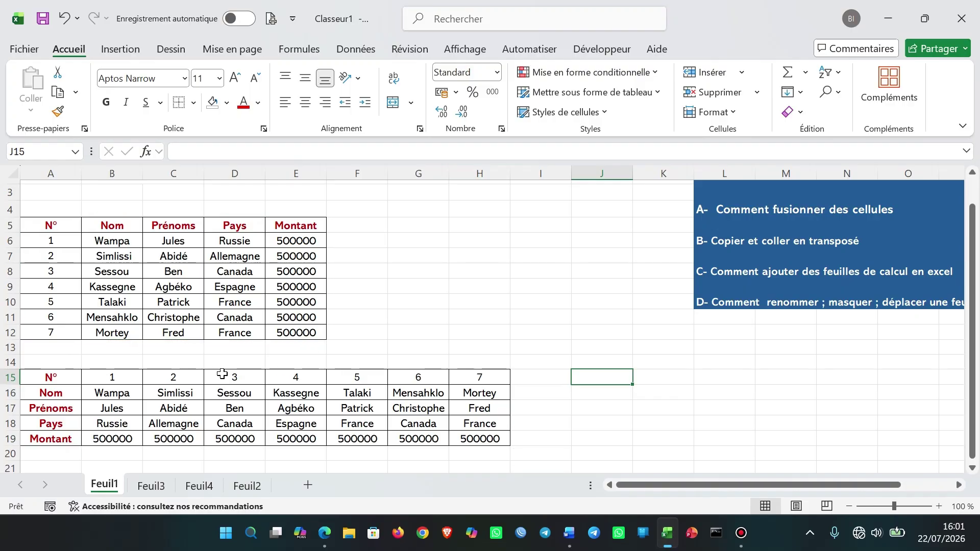
Step: Copy the Nom and Prénoms columns (B5:C12) and paste everything (Tout) transposed at J15, then clear the copy selection
drag(112, 225, 174, 336)
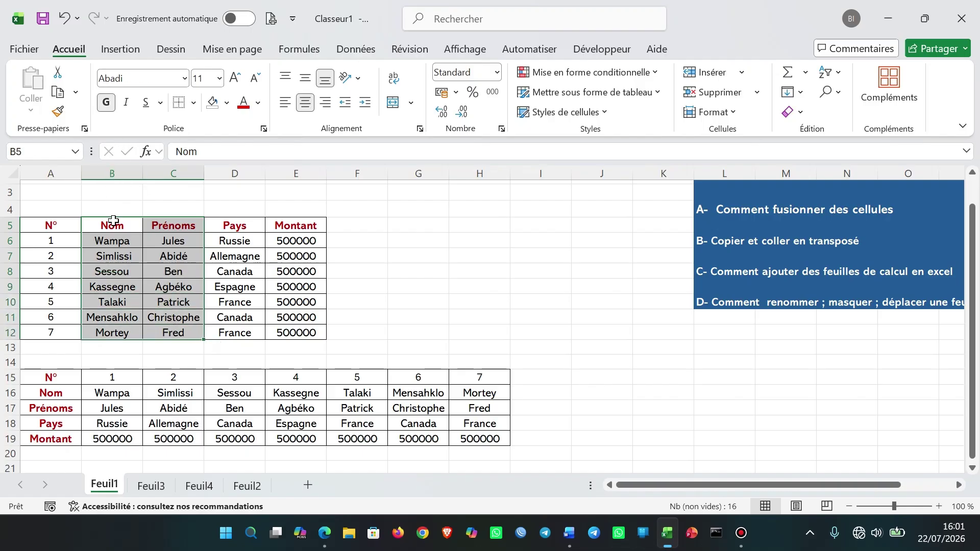
click(59, 95)
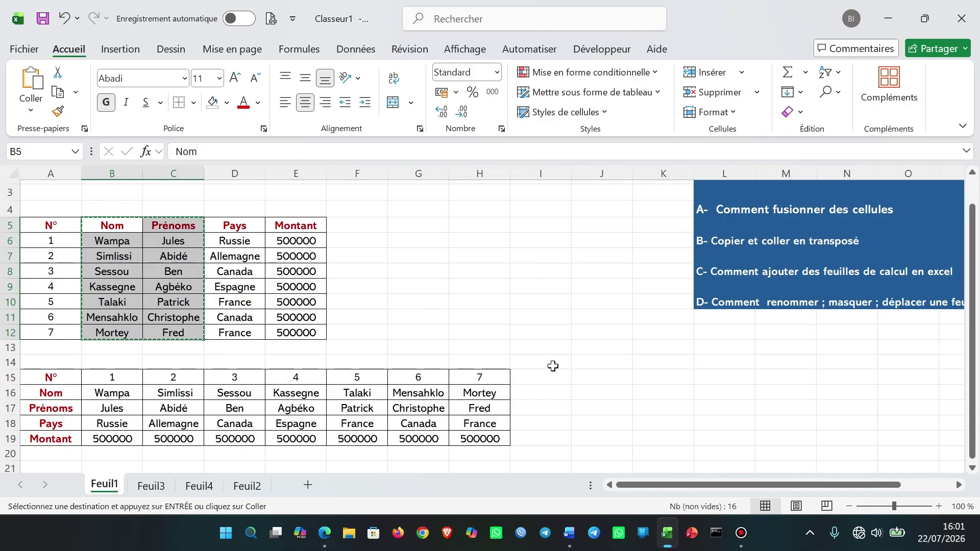
click(583, 378)
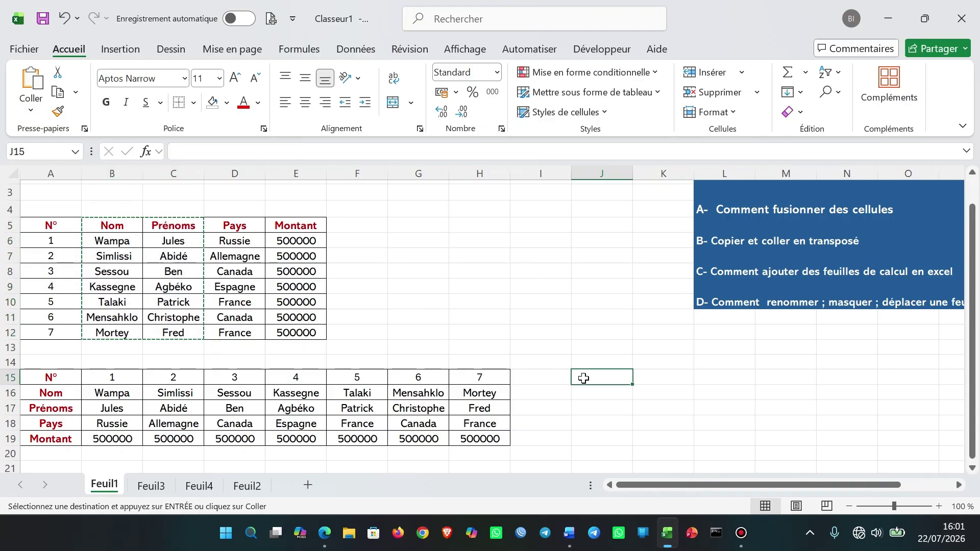
right_click(584, 378)
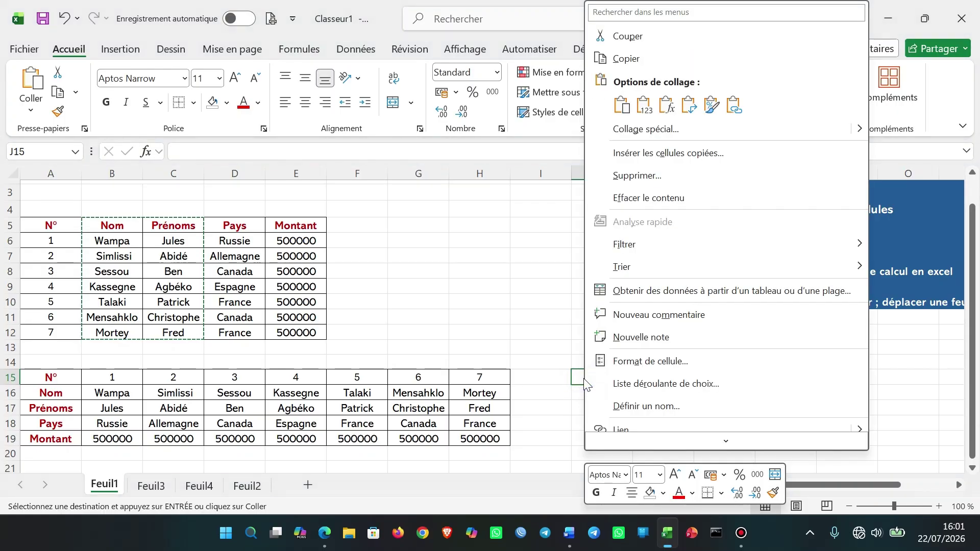
click(639, 133)
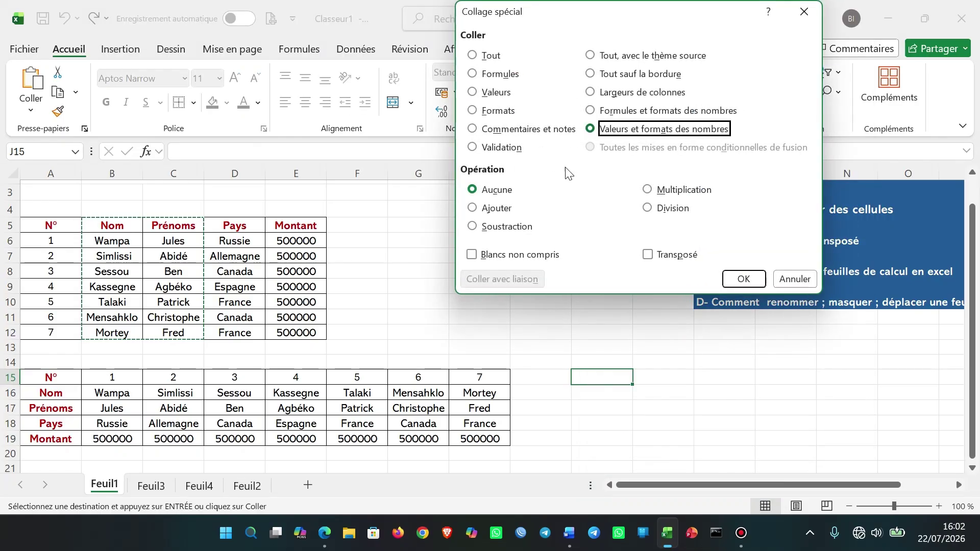
click(485, 57)
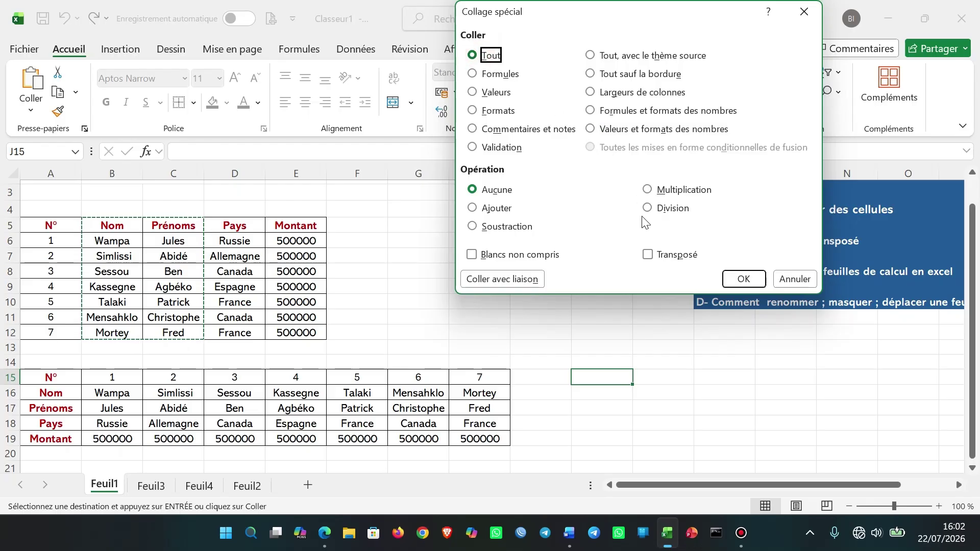
click(648, 259)
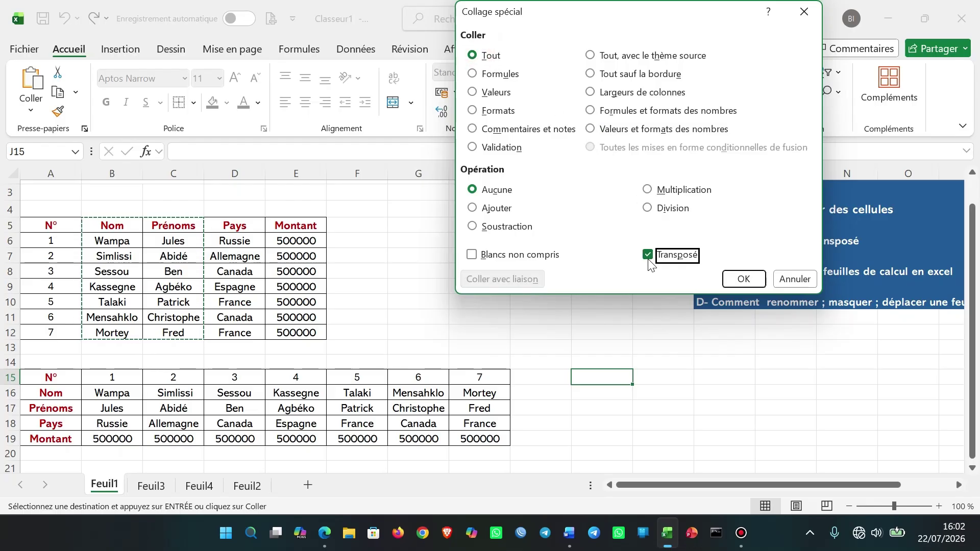
click(743, 279)
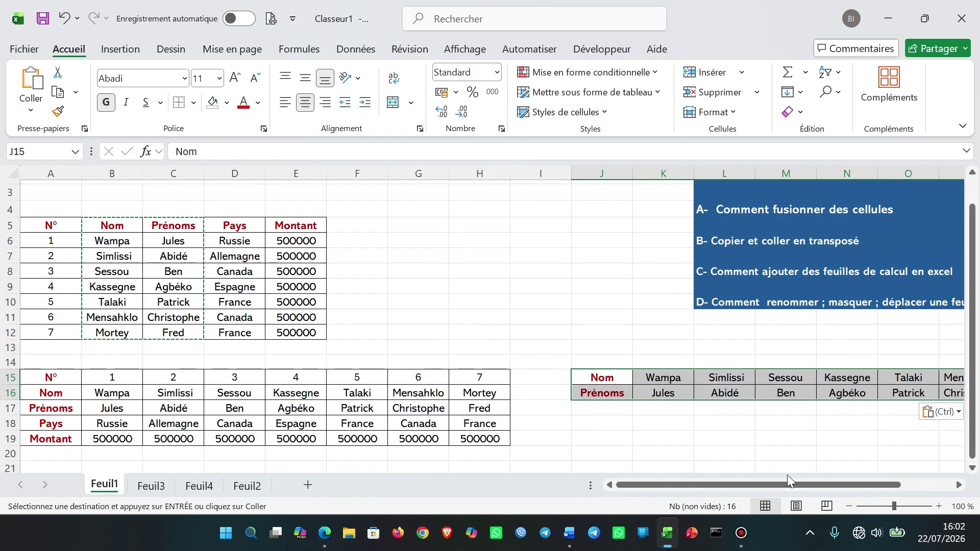
drag(790, 482, 866, 480)
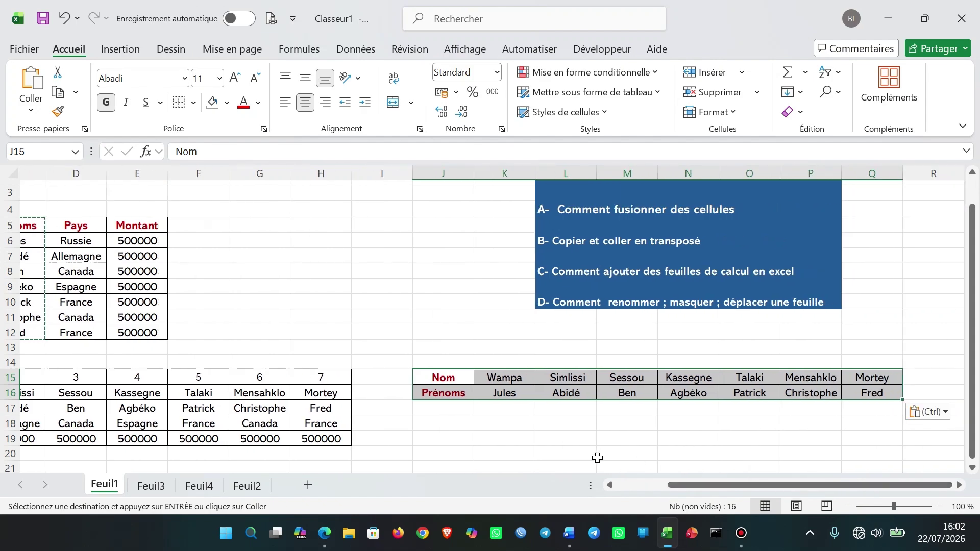
click(598, 458)
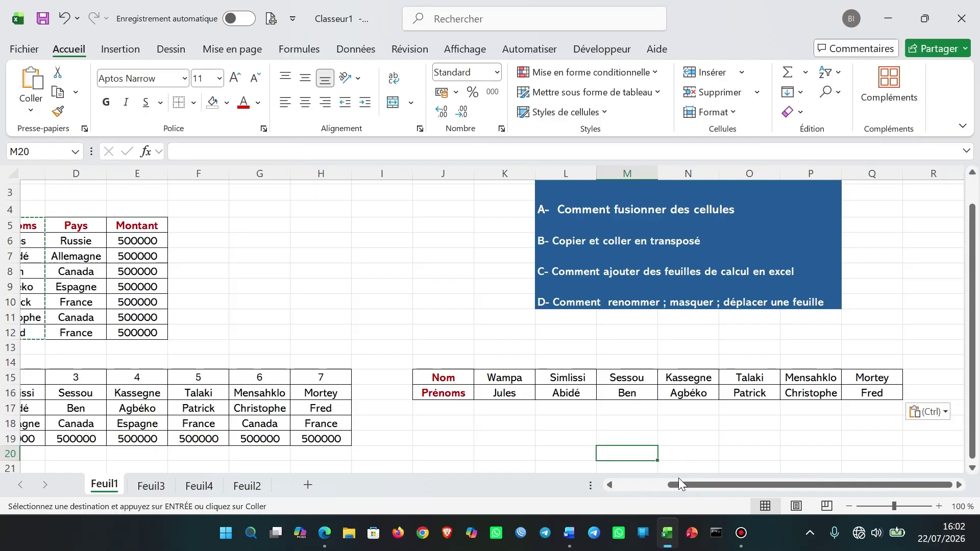
drag(678, 483, 599, 492)
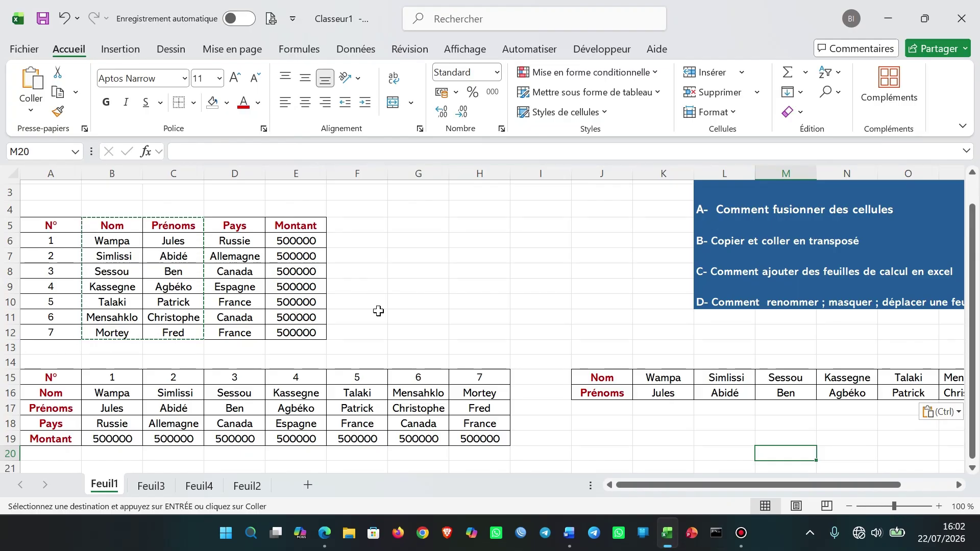
key(Escape)
key(Escape)
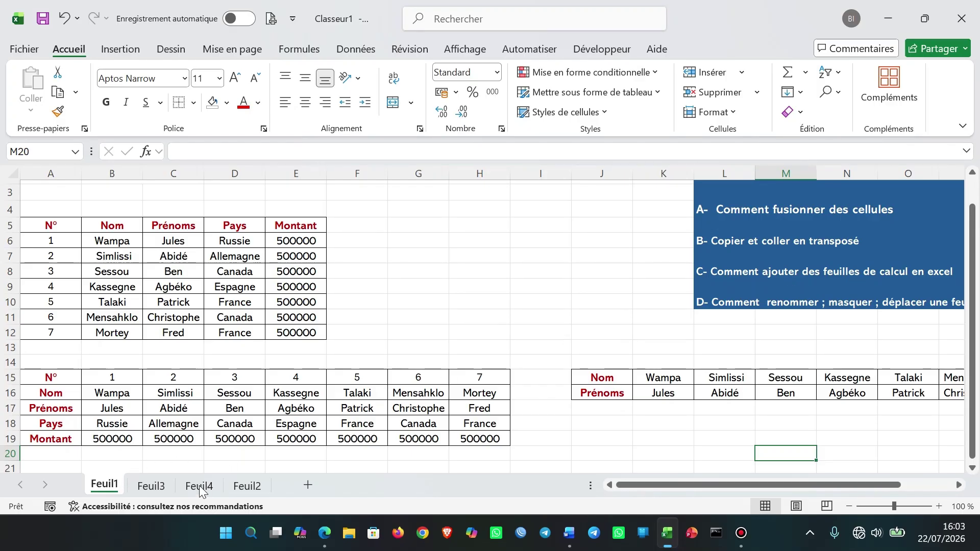
Step: Add two new blank worksheets after Feuil1 and return to Feuil1
click(310, 487)
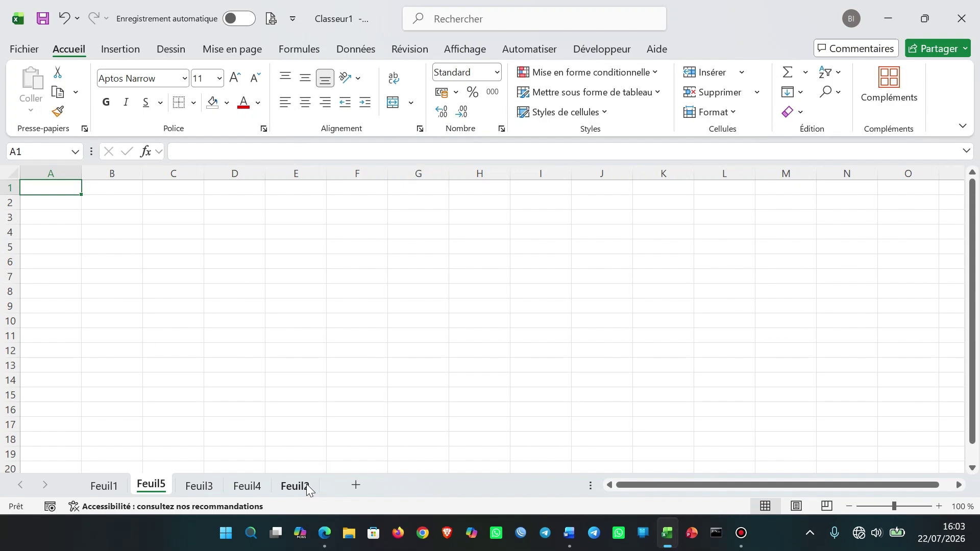
click(352, 486)
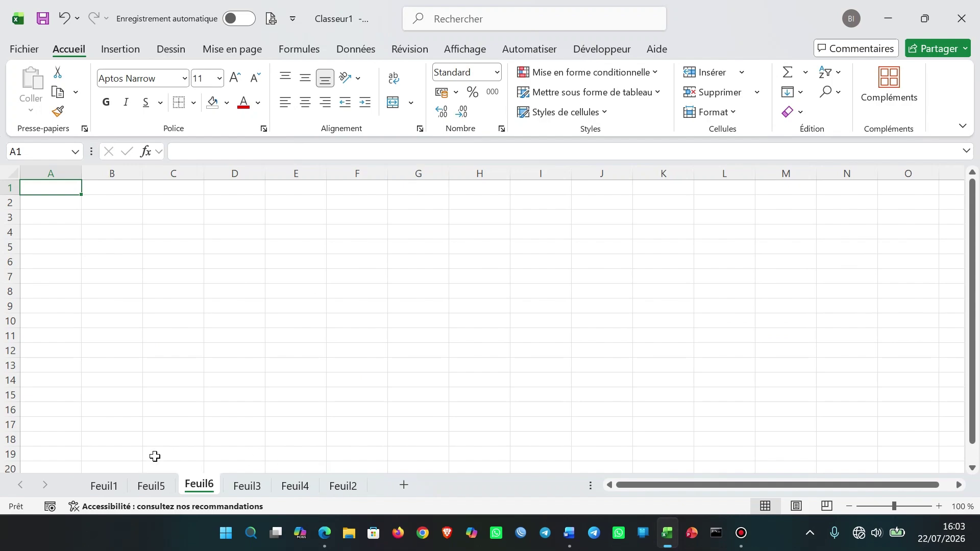
click(113, 489)
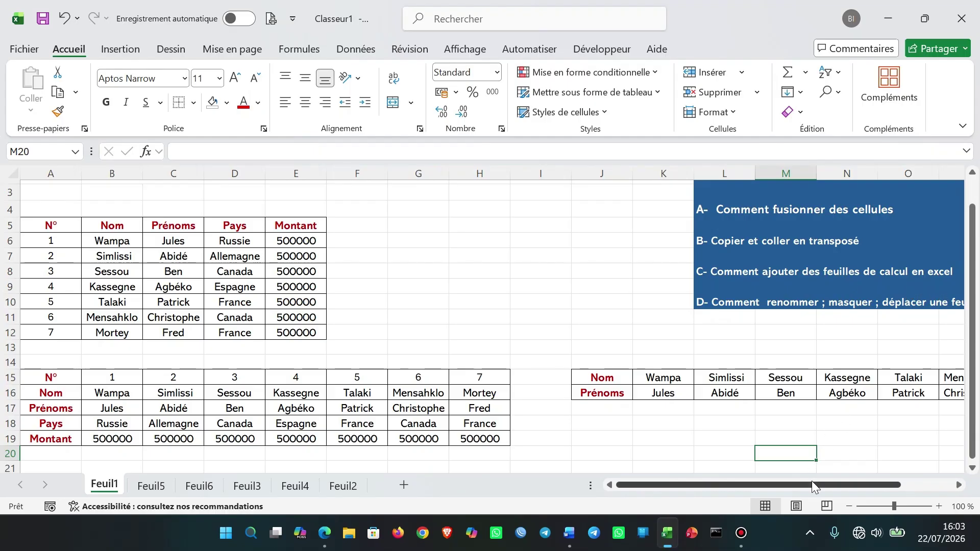
drag(811, 481, 865, 480)
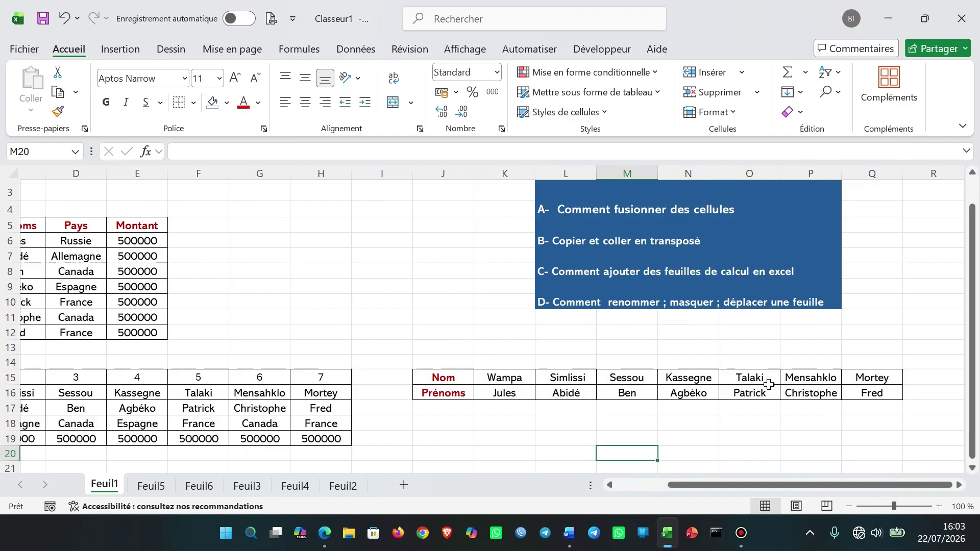
drag(731, 483, 632, 493)
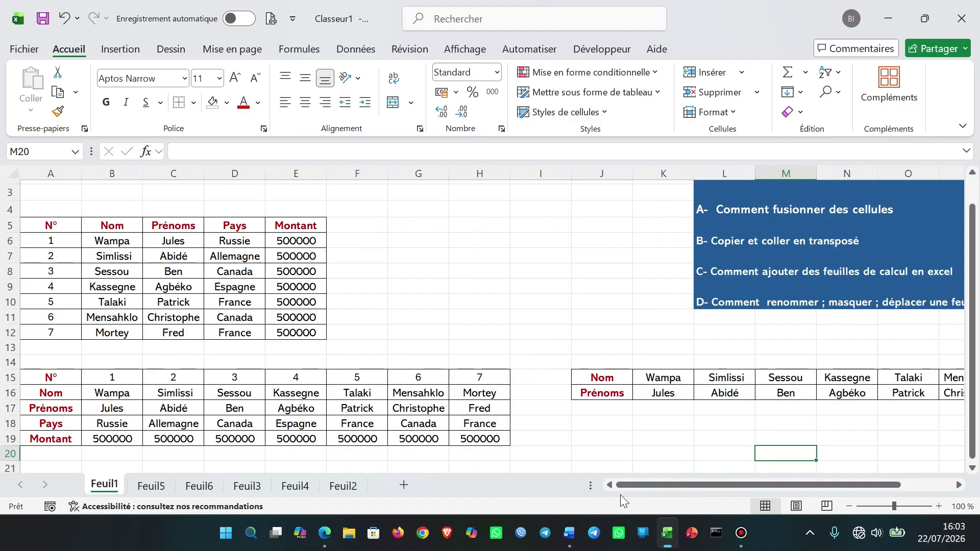
Step: Rename the worksheet Feuil1 as TAB
right_click(111, 489)
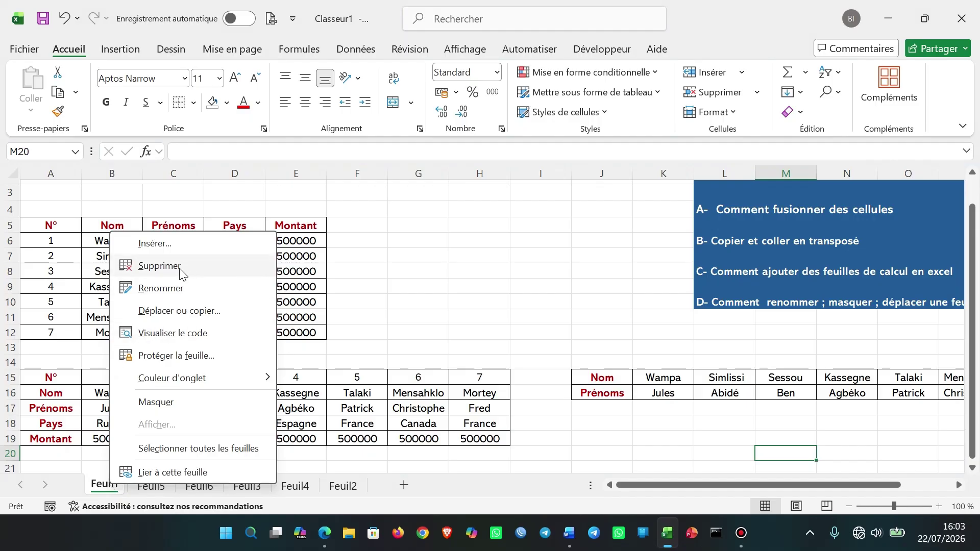
click(158, 289)
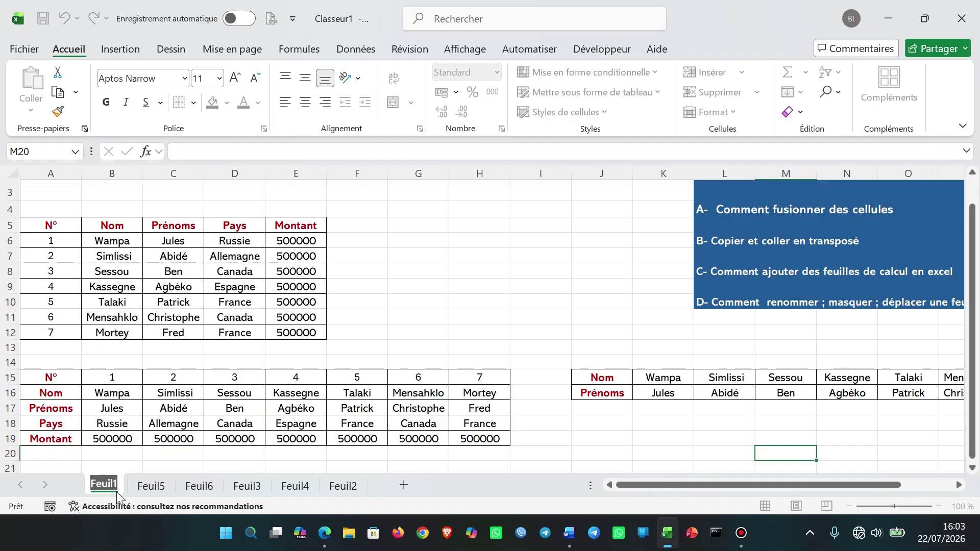
text(TAB)
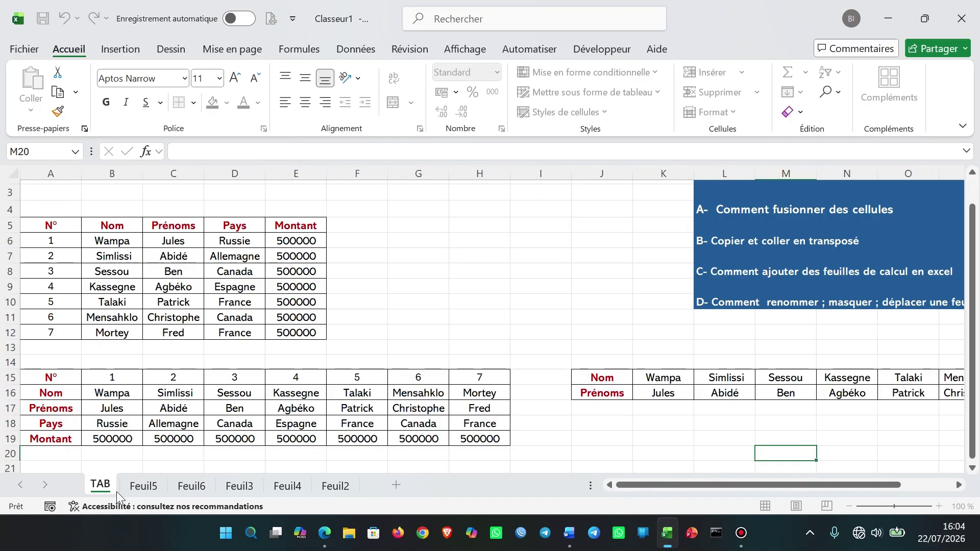
key(Return)
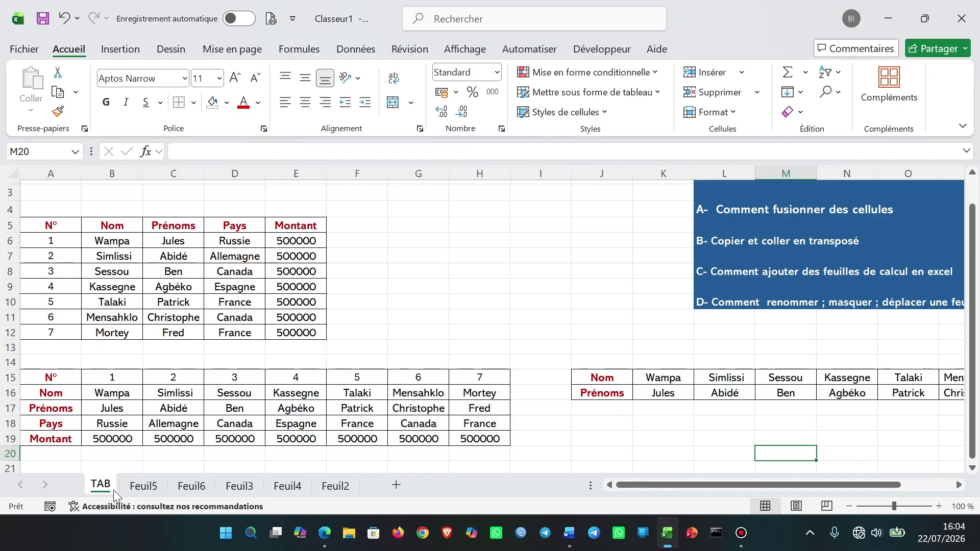
Step: Move the TAB worksheet along the sheet order, past Feuil5, Feuil6 and Feuil3, so it sits just before Feuil4
right_click(100, 490)
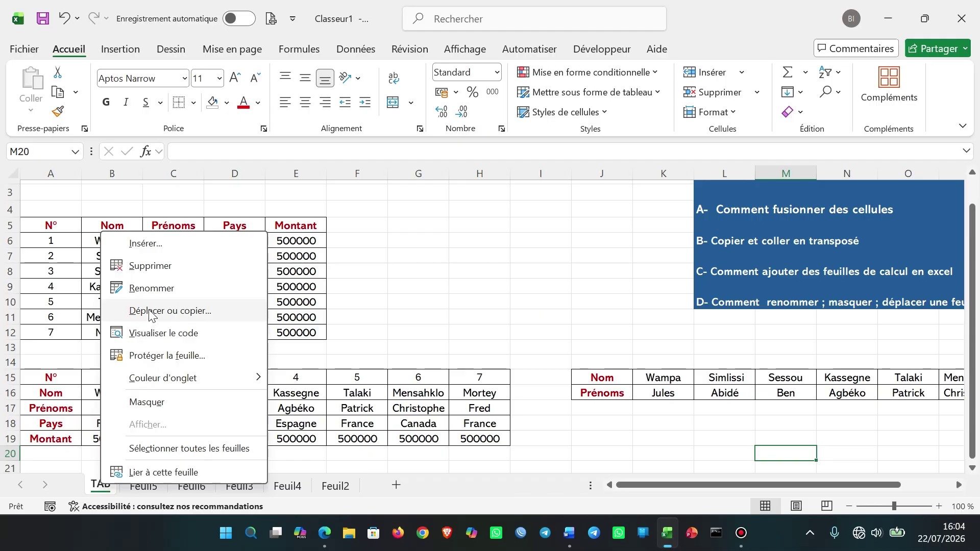
click(334, 312)
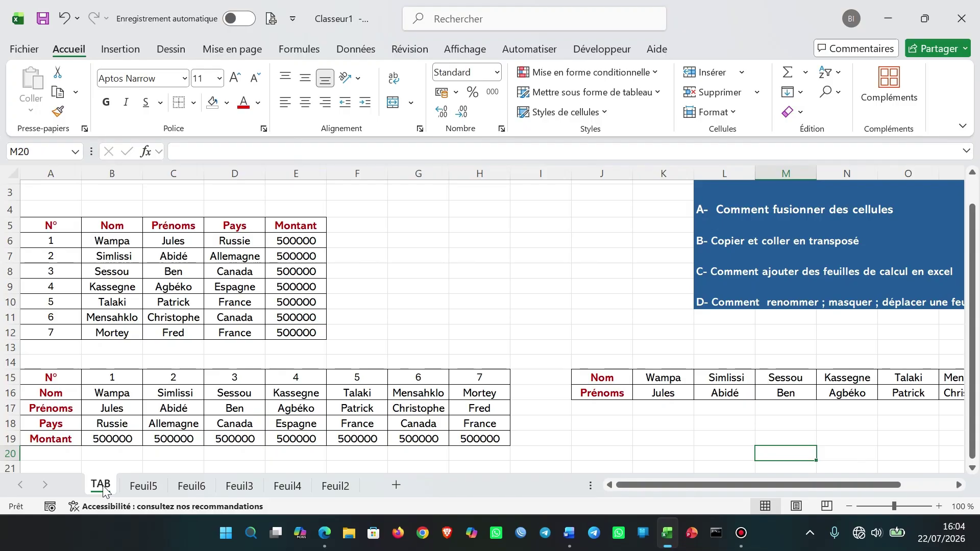
drag(103, 490, 168, 491)
drag(105, 489, 173, 490)
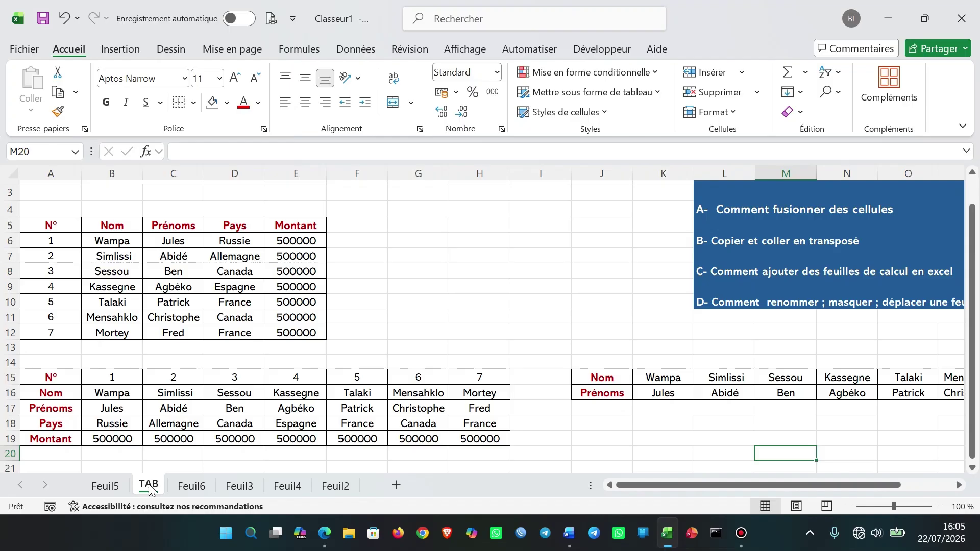
drag(150, 488, 209, 486)
drag(151, 489, 235, 491)
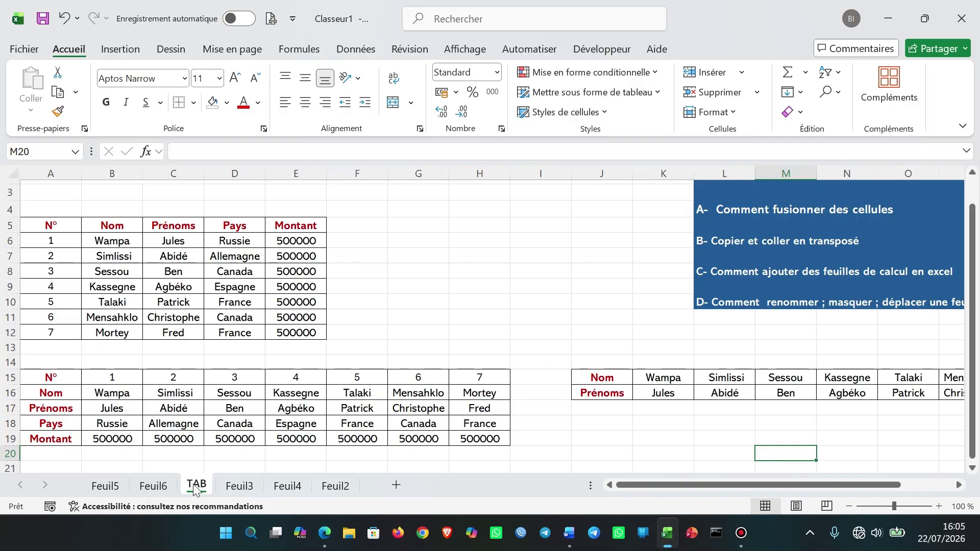
drag(198, 486, 252, 488)
drag(269, 485, 270, 485)
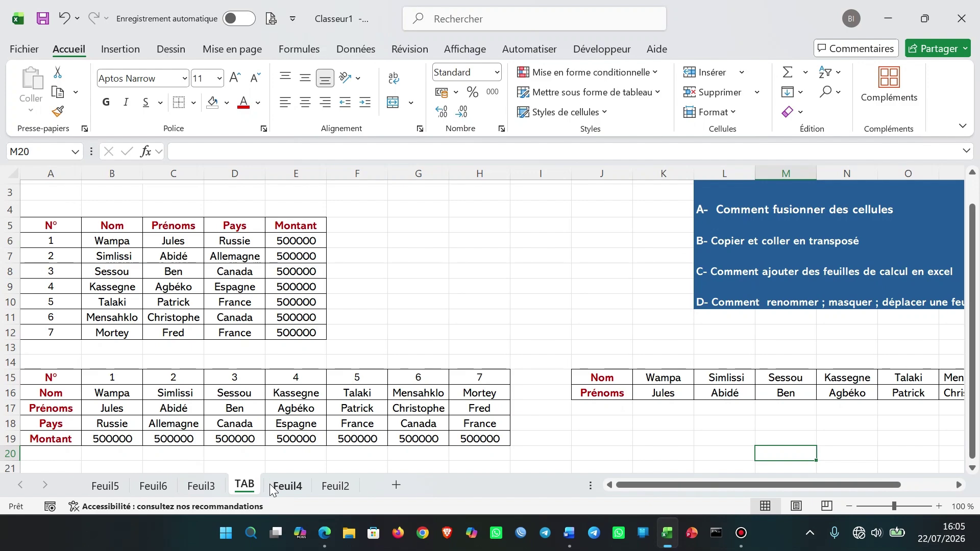